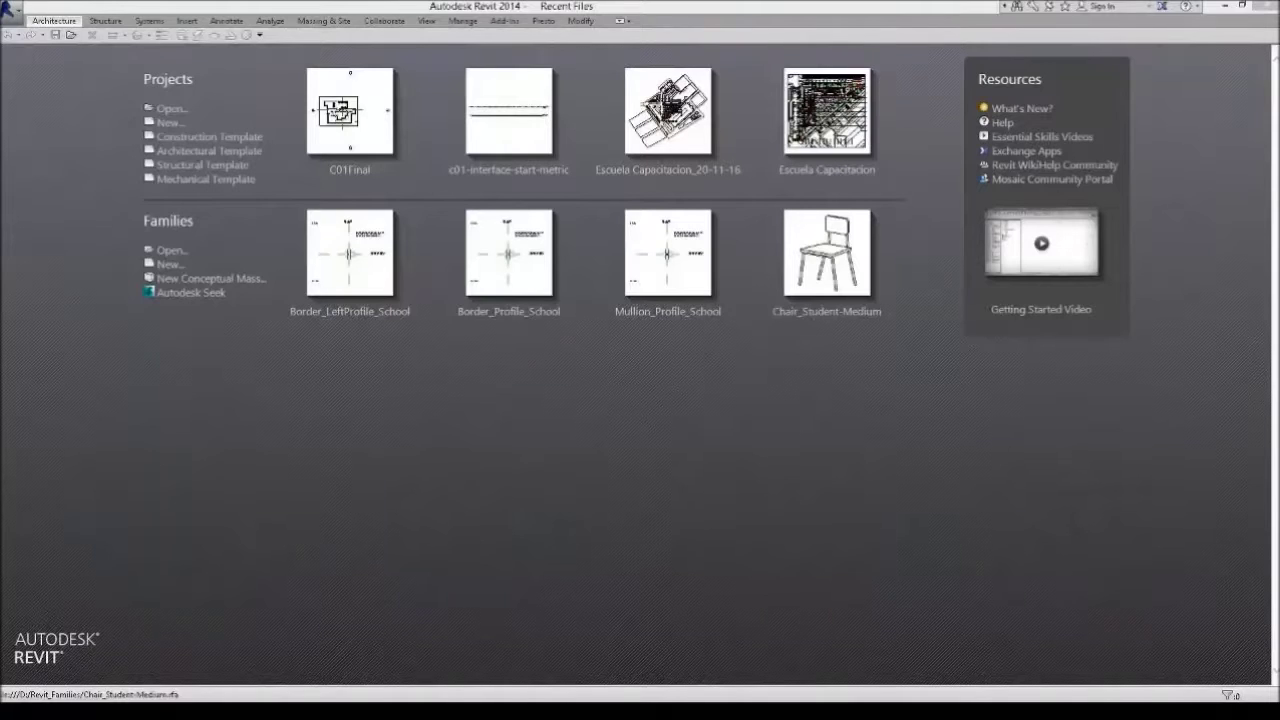
- Open the C01Final project from Recent Files and pan the whole Level 1 floor plan into view
{"action": "left_click", "coordinate": [349, 137]}
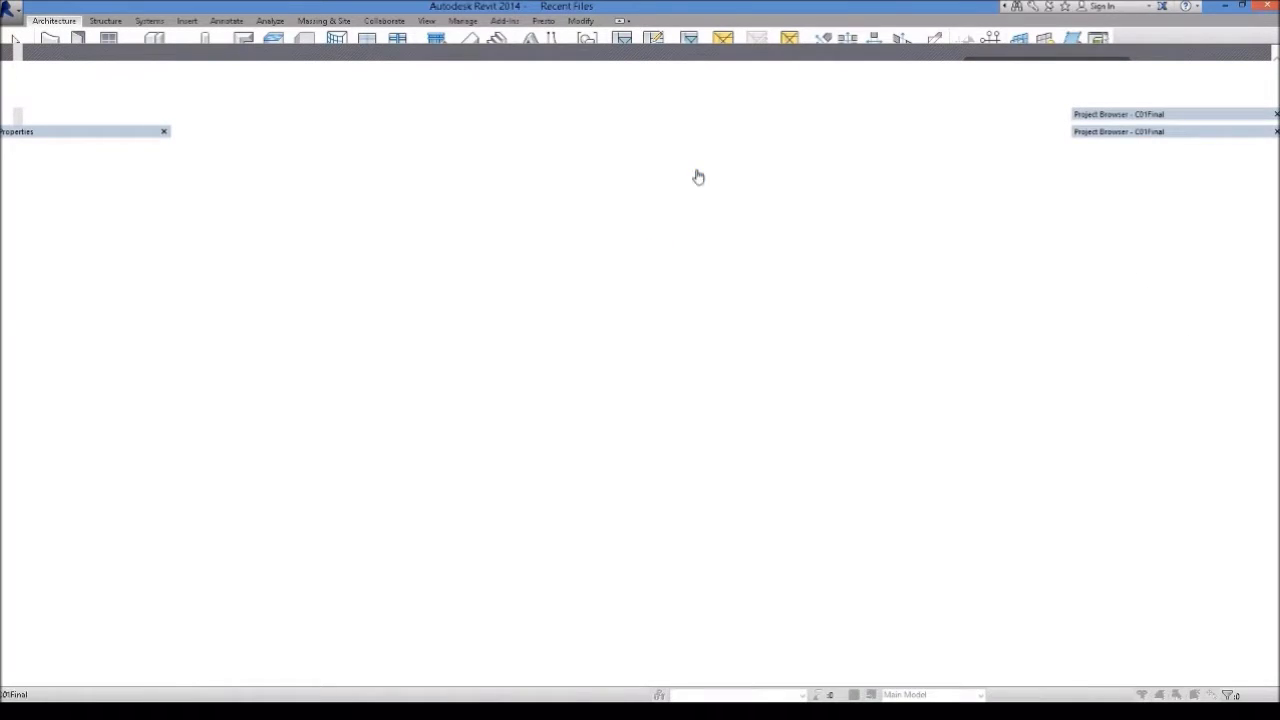
{"action": "scroll", "coordinate": [648, 285], "scroll_direction": "down", "scroll_amount": 2}
{"action": "scroll", "coordinate": [565, 432], "scroll_direction": "up", "scroll_amount": 2}
{"action": "scroll", "coordinate": [531, 438], "scroll_direction": "up", "scroll_amount": 2}
{"action": "mouse_move", "coordinate": [496, 423]}
{"action": "middle_mouse_down"}
{"action": "mouse_move", "coordinate": [614, 423]}
{"action": "mouse_move", "coordinate": [554, 423]}
{"action": "middle_mouse_up"}
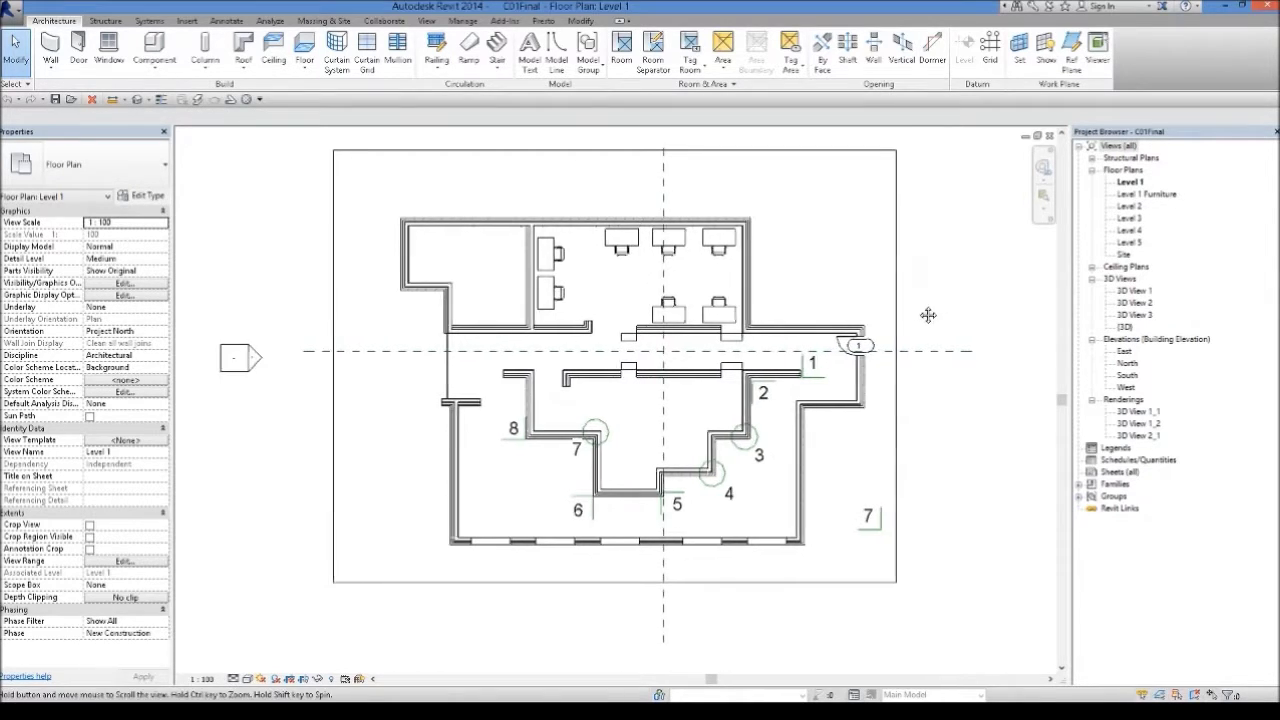
{"action": "middle_click_drag", "start_coordinate": [927, 311], "coordinate": [909, 315]}
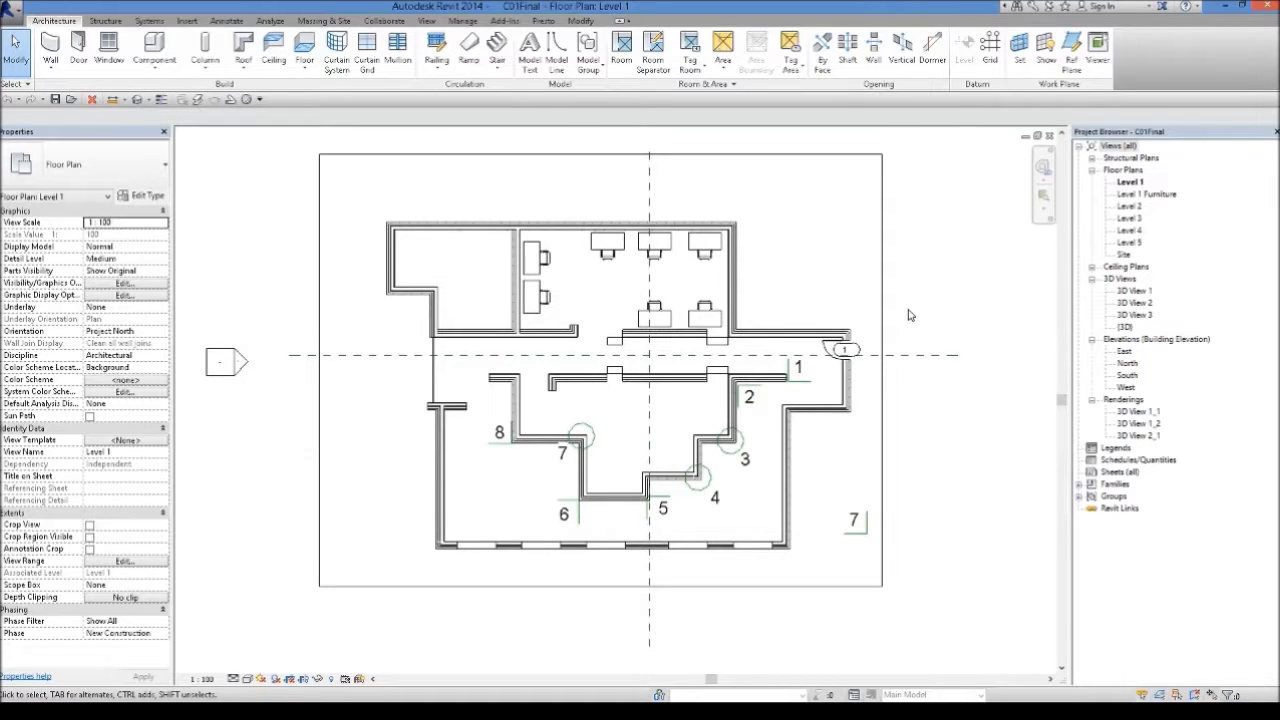
{"action": "left_click", "coordinate": [1129, 183]}
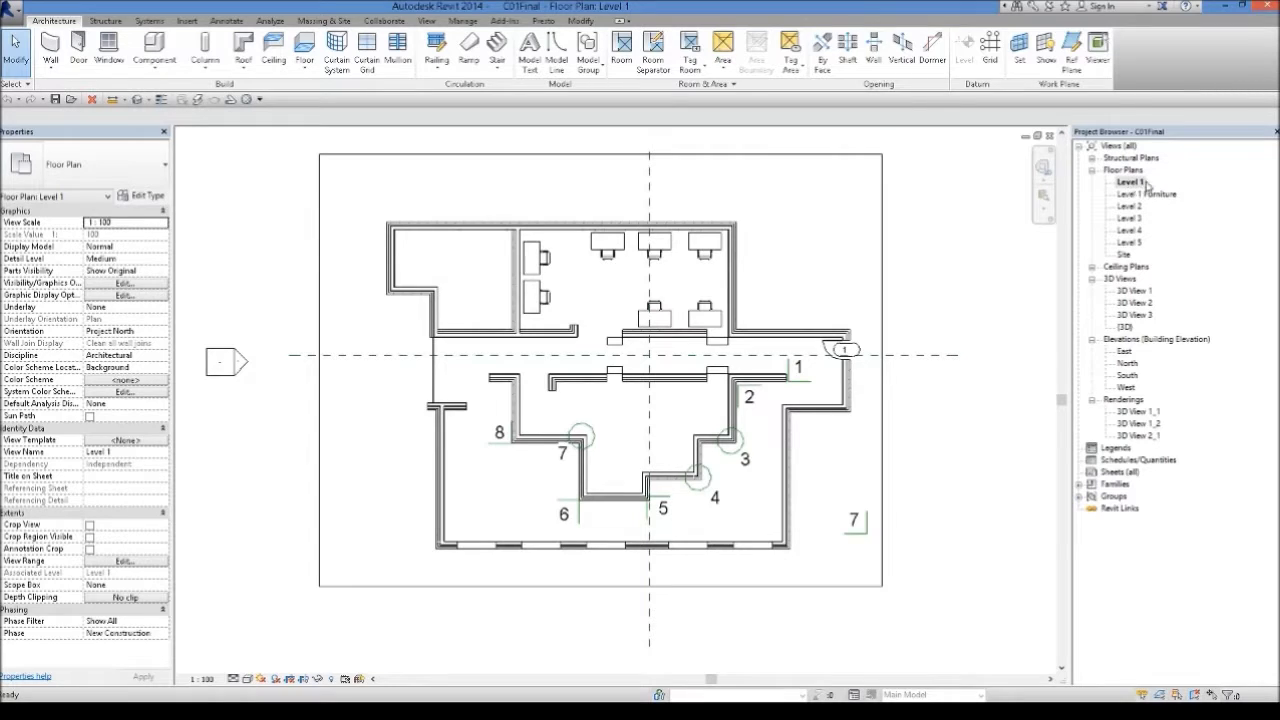
{"action": "left_click", "coordinate": [381, 216]}
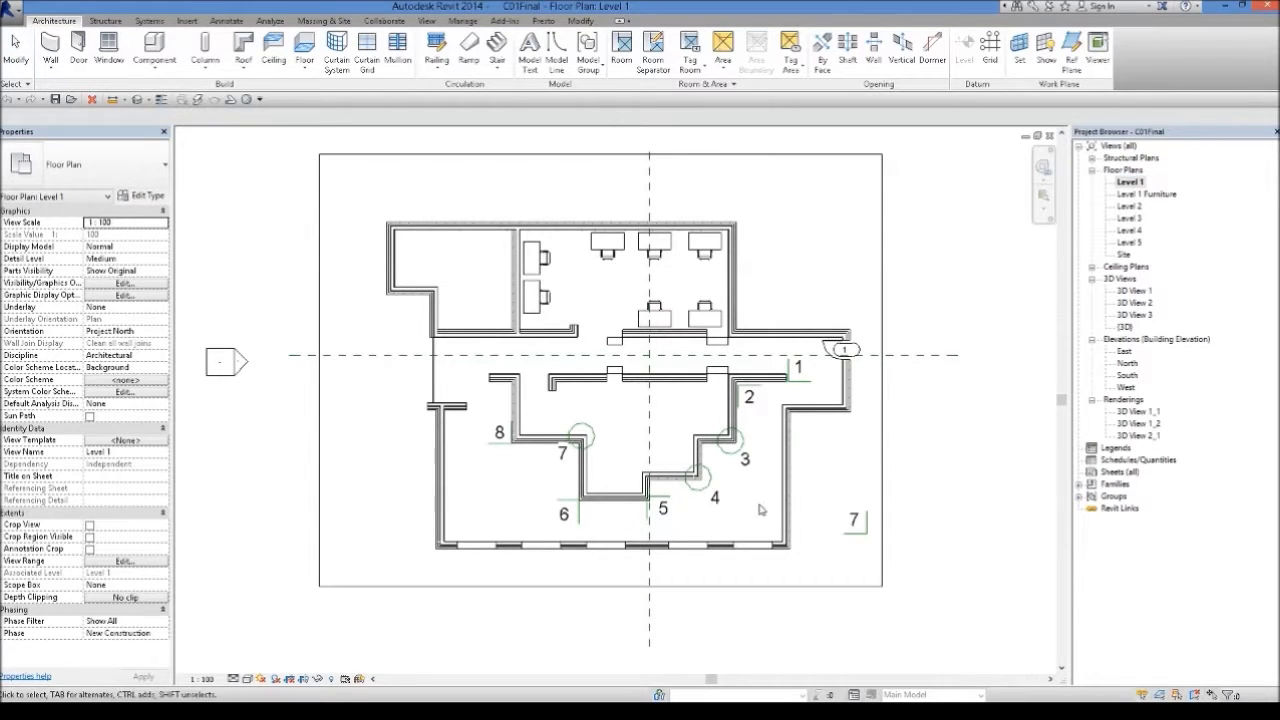
{"action": "left_click_drag", "start_coordinate": [381, 217], "coordinate": [965, 316]}
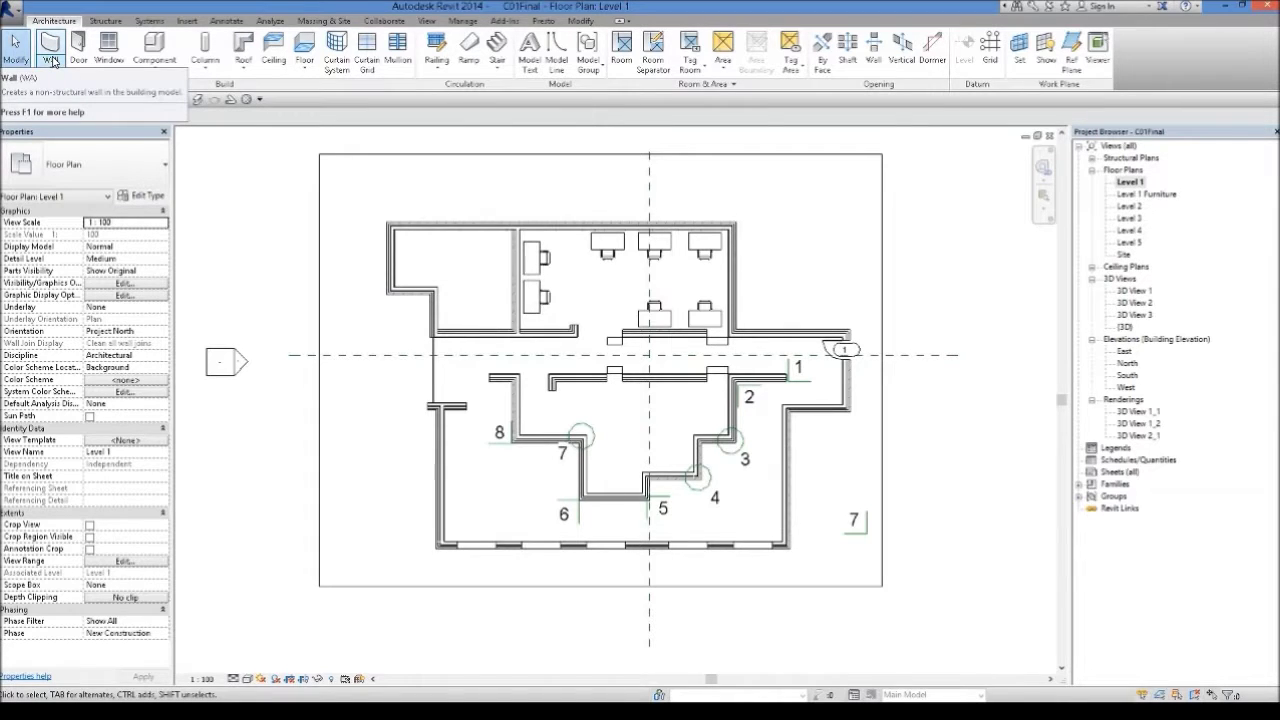
{"action": "mouse_move", "coordinate": [50, 50]}
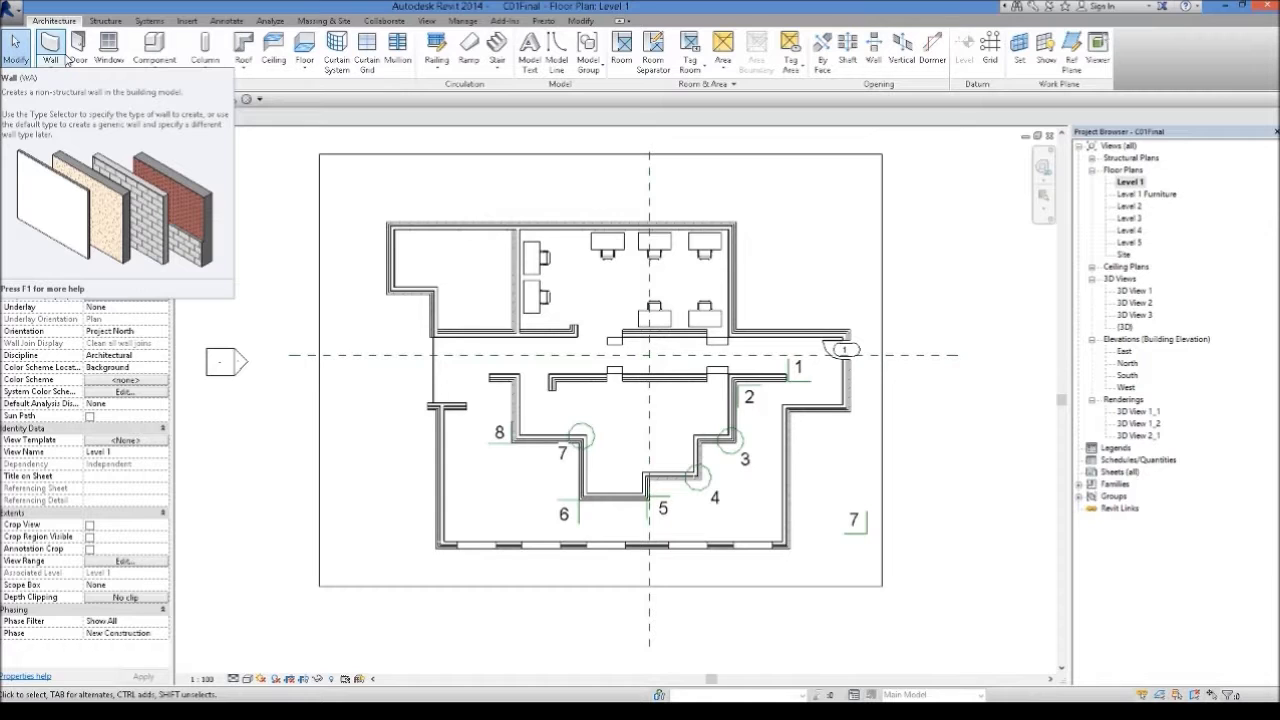
{"action": "left_click", "coordinate": [52, 62]}
- Start the Wall tool with location line Finish Face: Exterior and type Exterior - Brick on CMU
{"action": "left_click", "coordinate": [50, 95]}
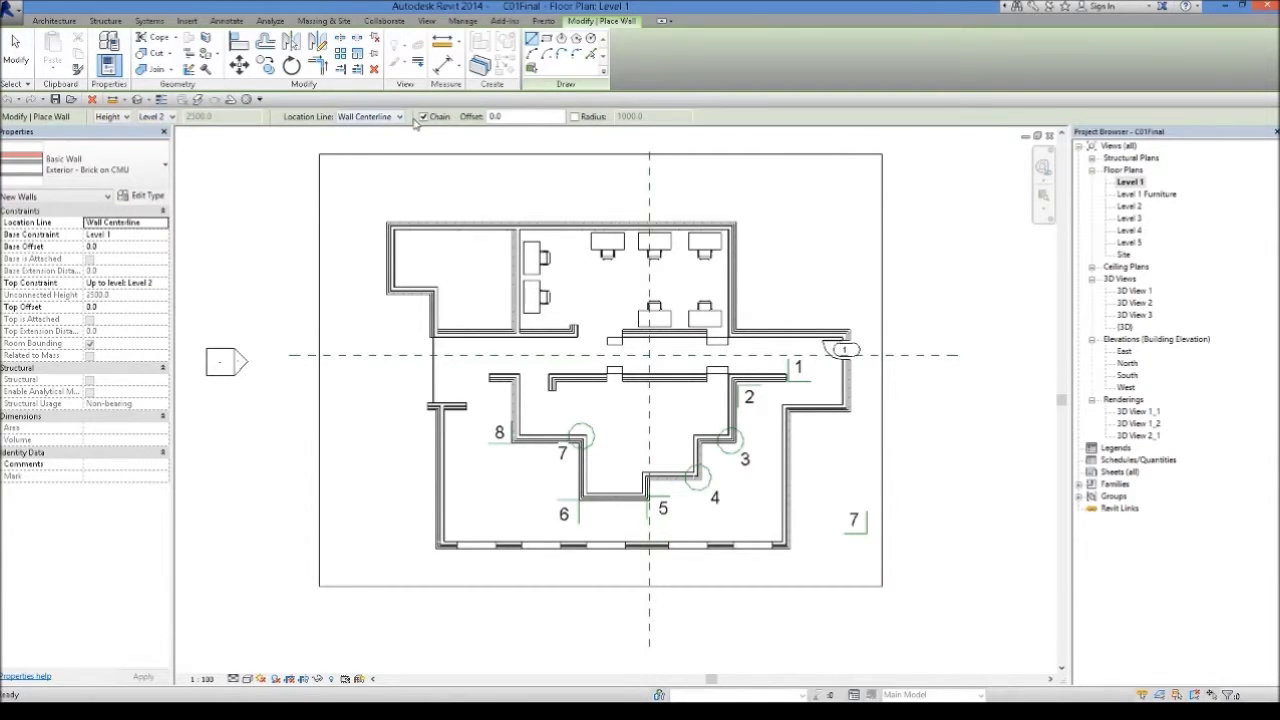
{"action": "left_click", "coordinate": [382, 120]}
{"action": "left_click", "coordinate": [377, 121]}
{"action": "left_click", "coordinate": [377, 121]}
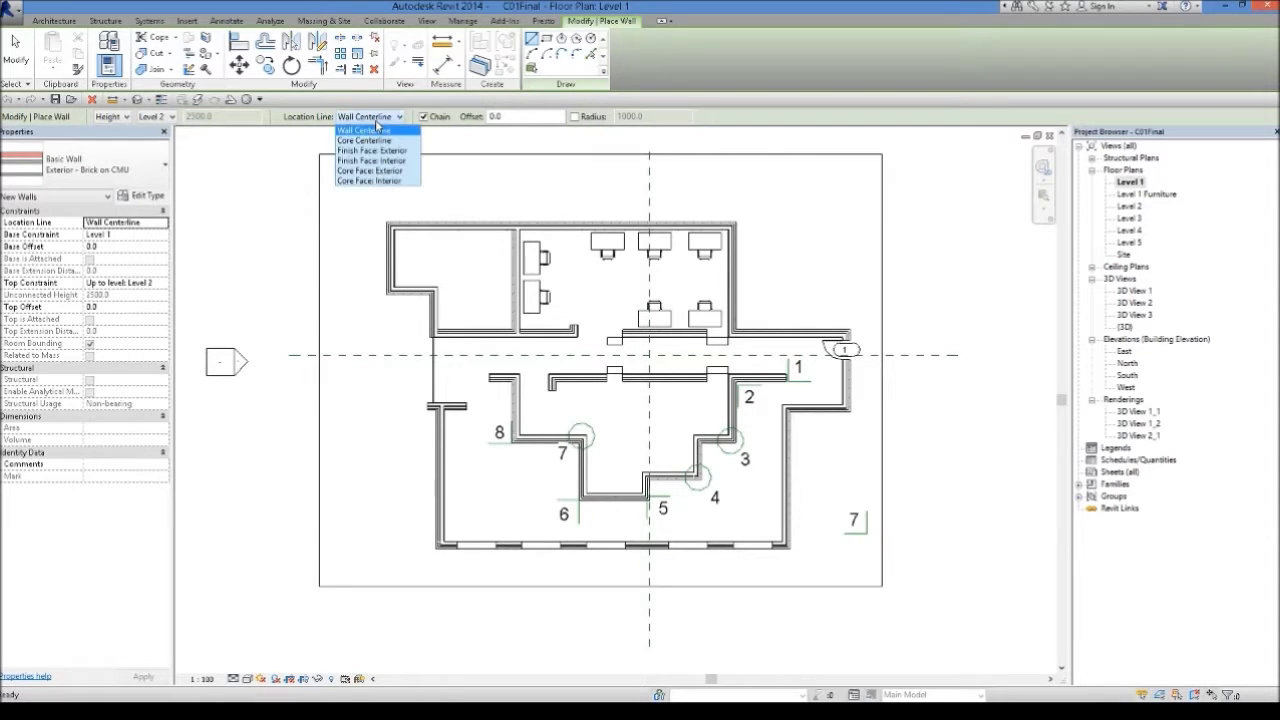
{"action": "left_click", "coordinate": [372, 150]}
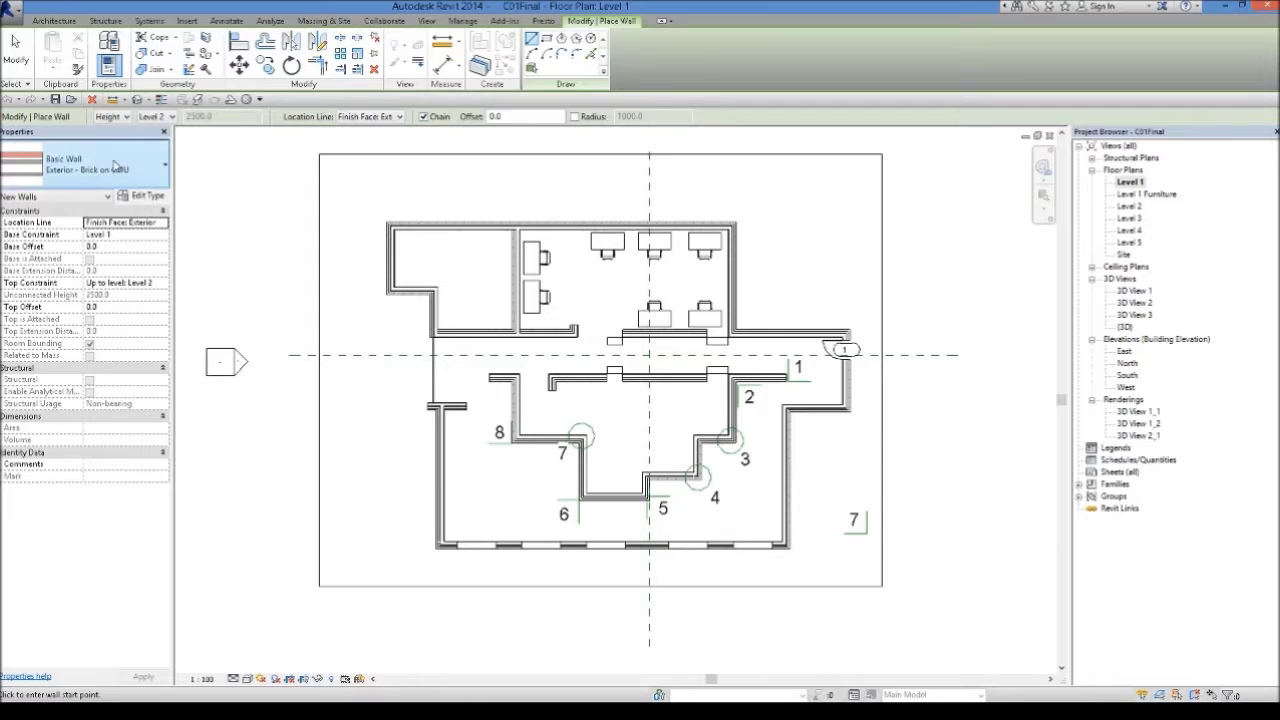
{"action": "left_click", "coordinate": [116, 165]}
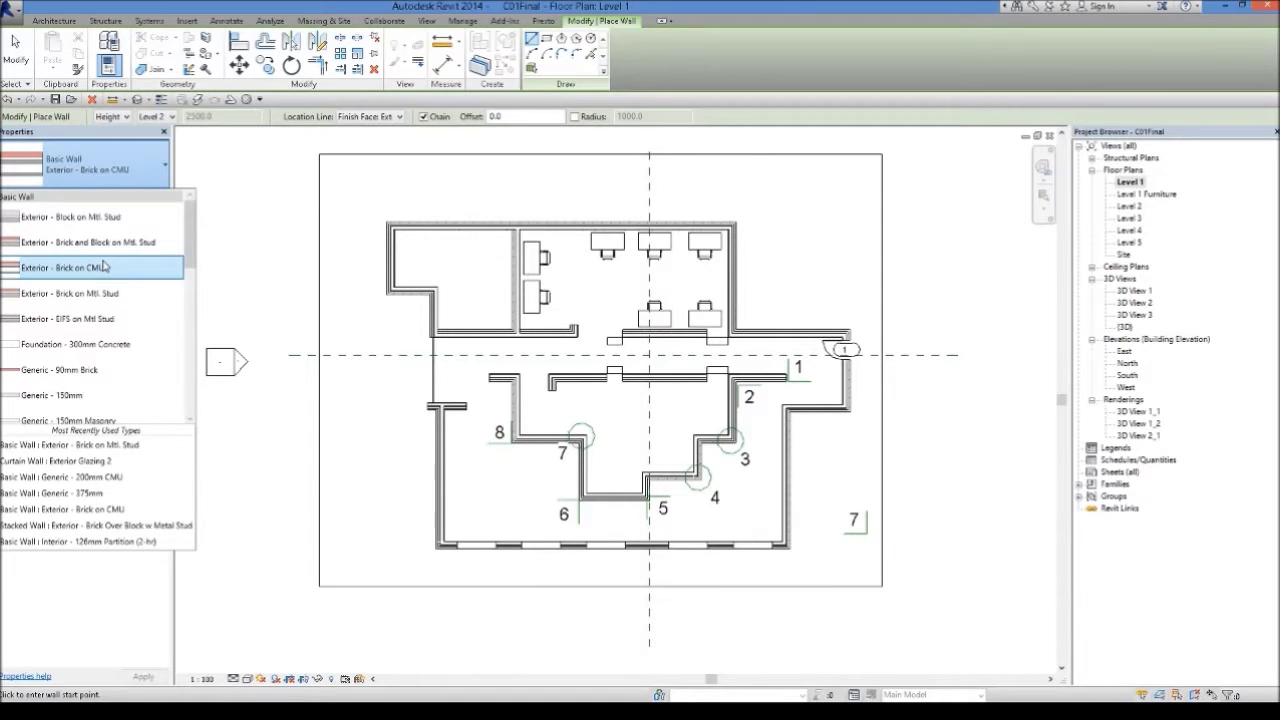
{"action": "left_click", "coordinate": [157, 115]}
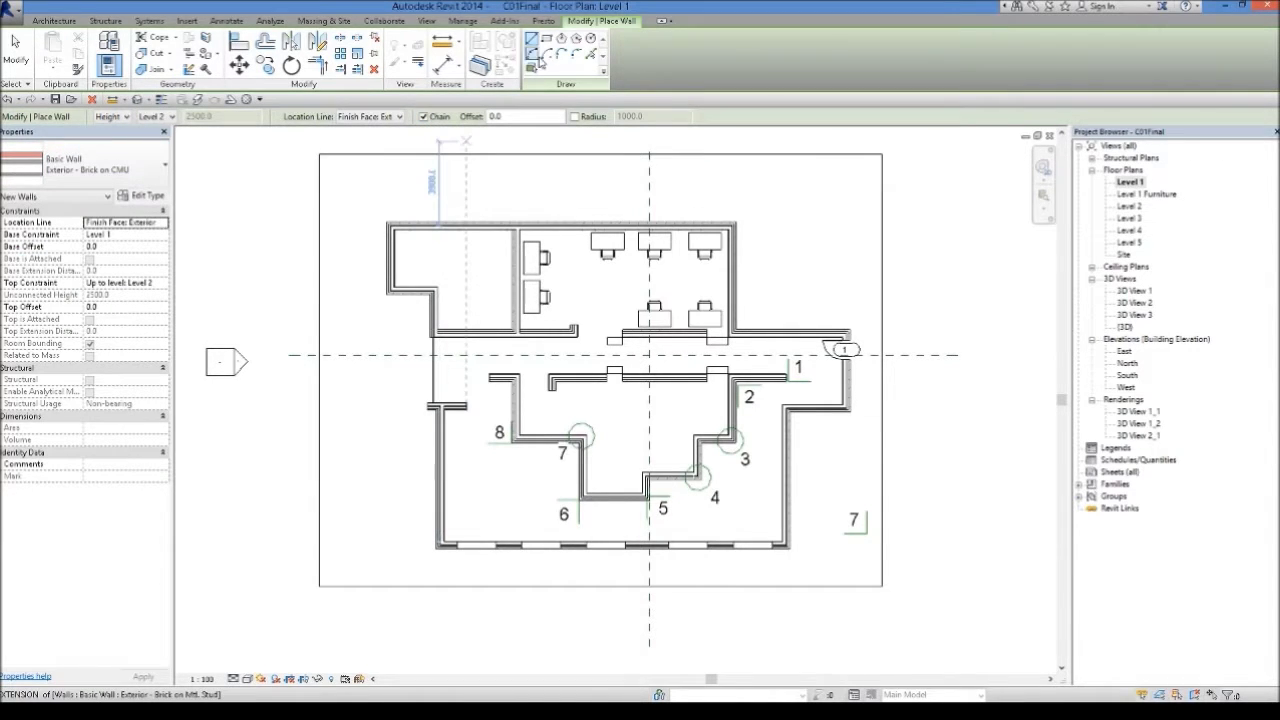
- Try the rectangle, polygon and circle draw shapes, then settle on straight Line walls
{"action": "left_click", "coordinate": [547, 38]}
{"action": "left_click", "coordinate": [563, 39]}
{"action": "left_click", "coordinate": [577, 39]}
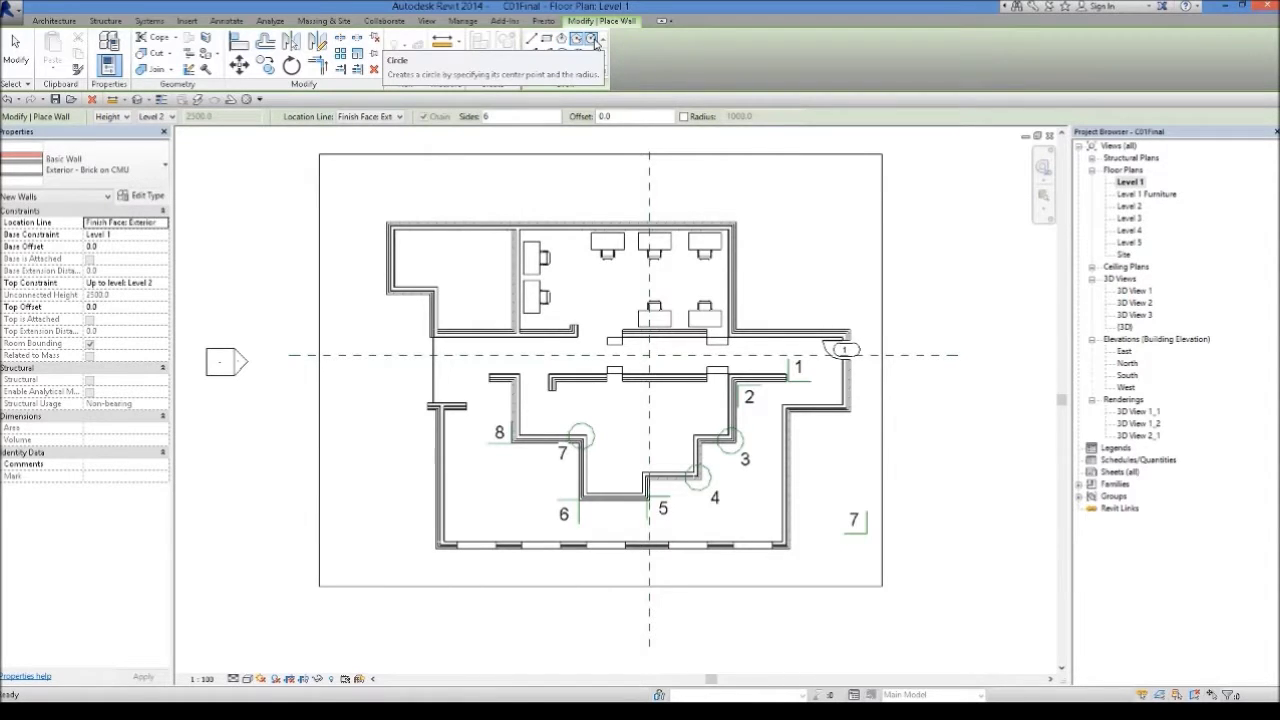
{"action": "left_click", "coordinate": [593, 39]}
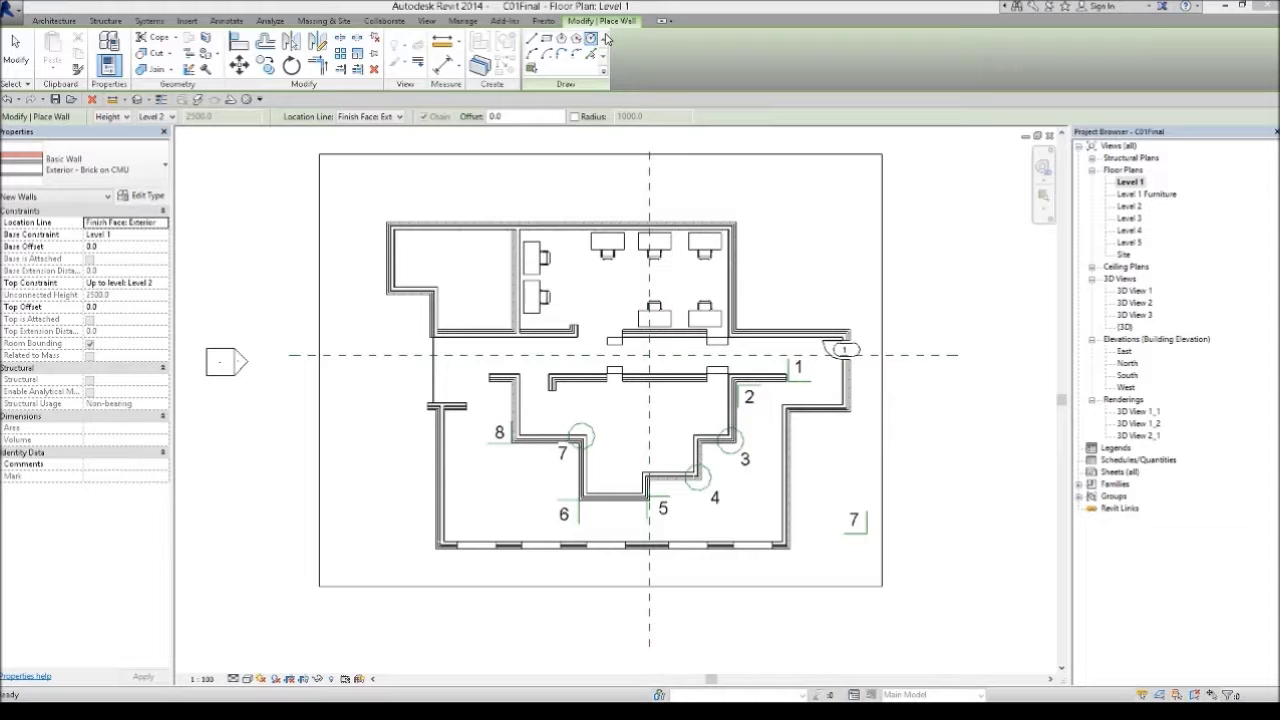
{"action": "left_click", "coordinate": [531, 38]}
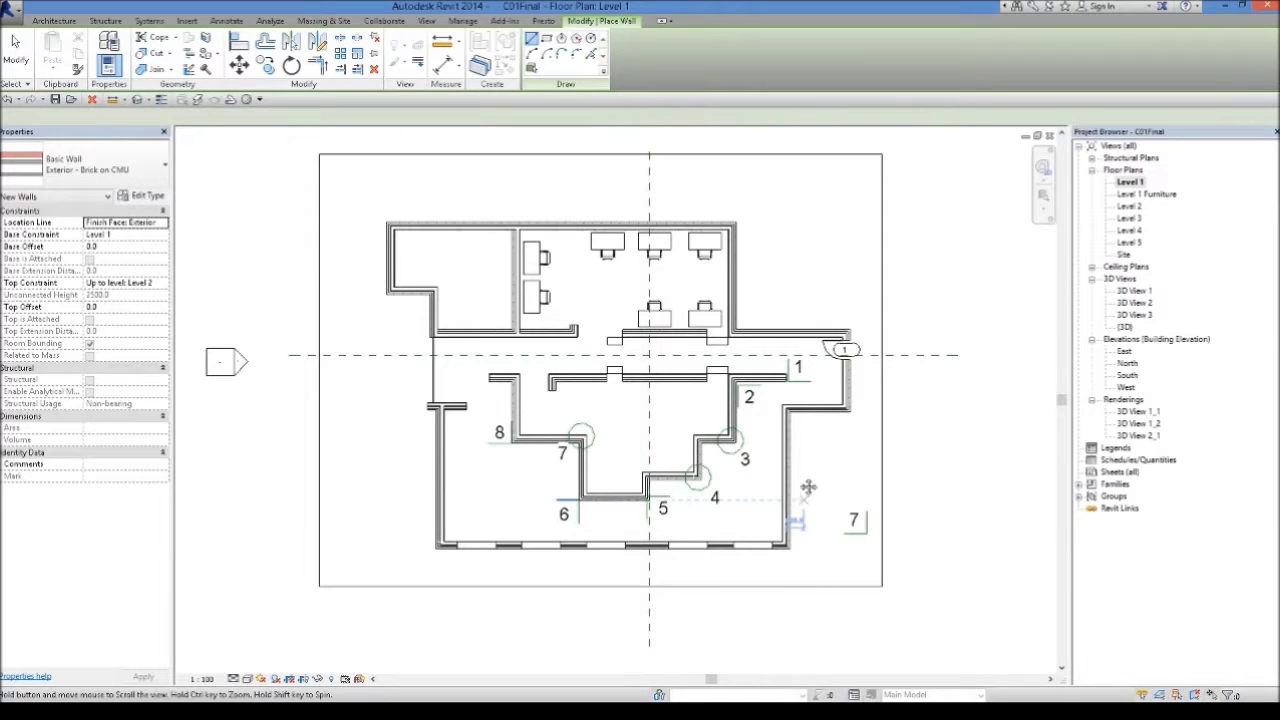
- Draw a short horizontal wall and a short vertical wall below the plan, forming an L
{"action": "middle_click_drag", "start_coordinate": [808, 487], "coordinate": [786, 403]}
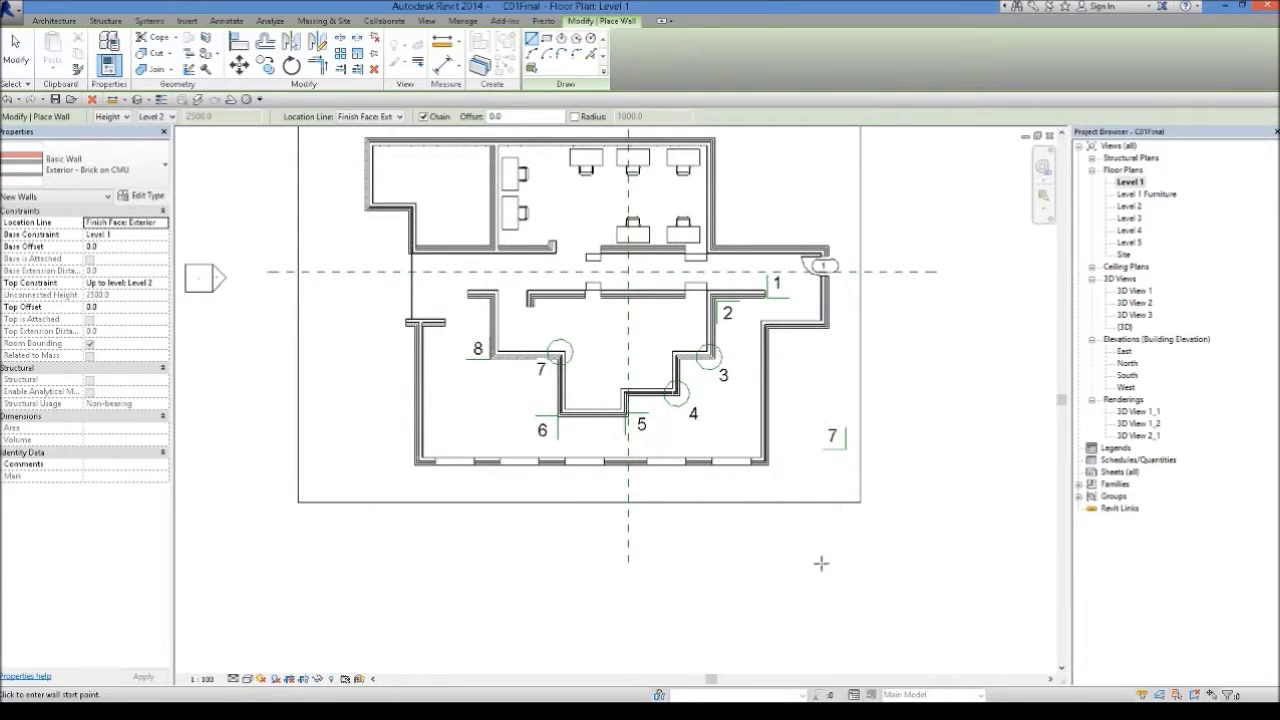
{"action": "middle_click_drag", "start_coordinate": [834, 563], "coordinate": [851, 538]}
{"action": "scroll", "coordinate": [831, 515], "scroll_direction": "down", "scroll_amount": 1}
{"action": "scroll", "coordinate": [822, 465], "scroll_direction": "down", "scroll_amount": 1}
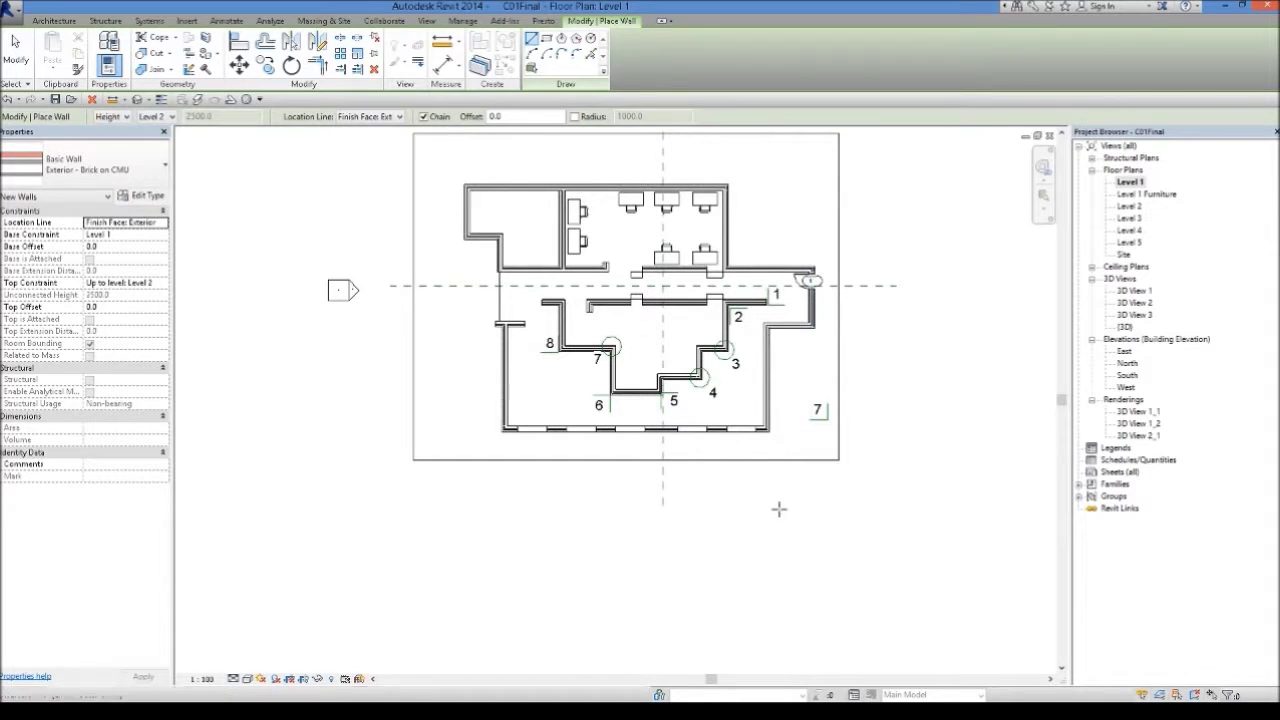
{"action": "left_click", "coordinate": [732, 506]}
{"action": "left_click", "coordinate": [731, 506]}
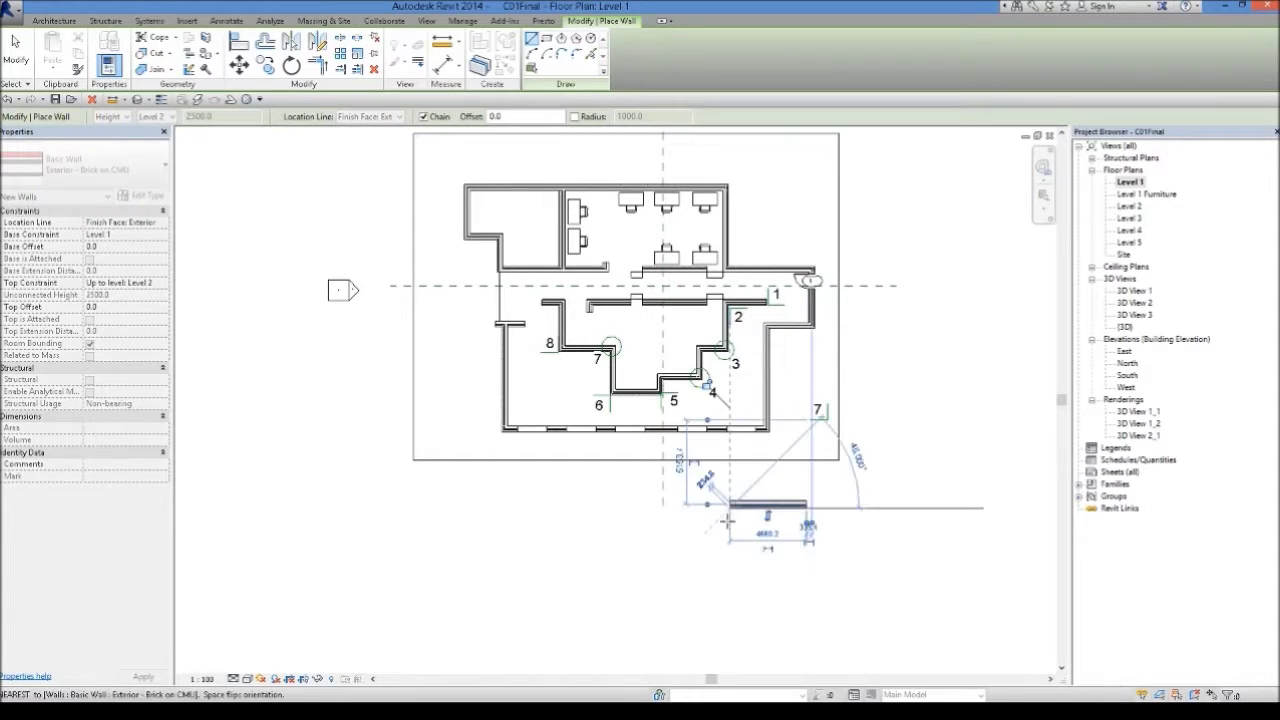
{"action": "left_click", "coordinate": [726, 541]}
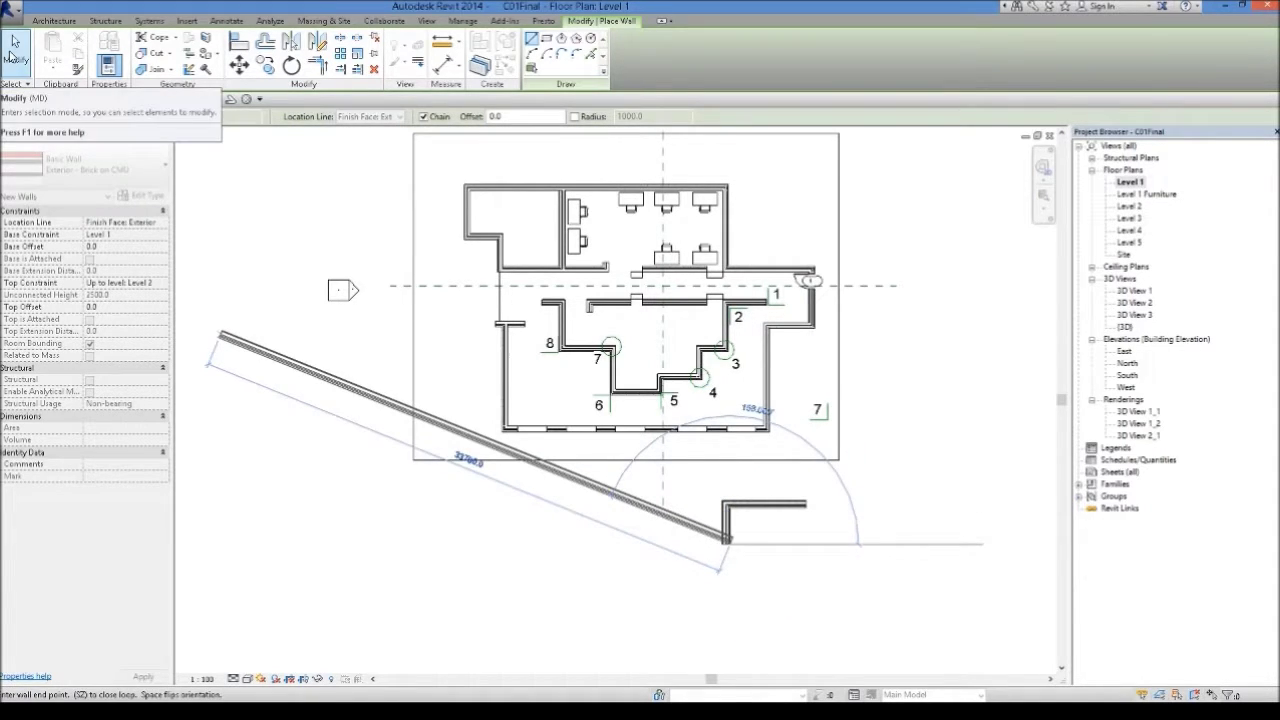
- Exit the wall tool and select the new L-shaped wall
{"action": "left_click", "coordinate": [13, 52]}
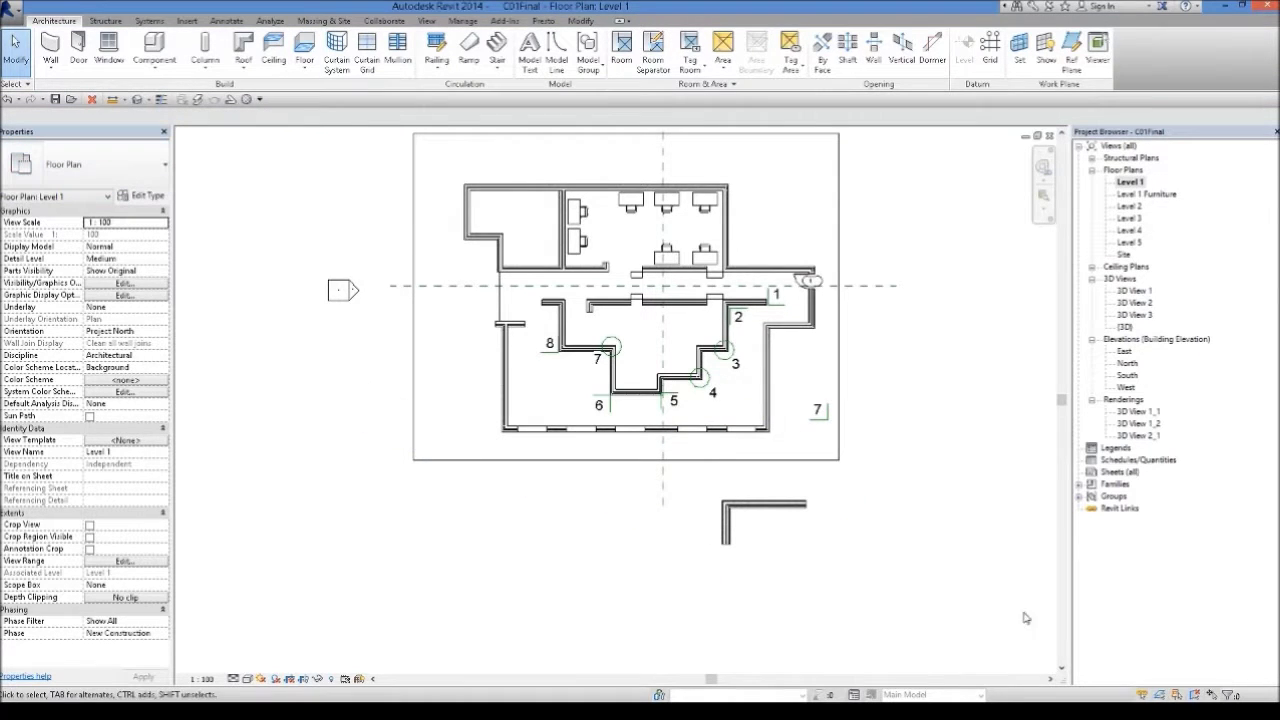
{"action": "scroll", "coordinate": [764, 548], "scroll_direction": "up", "scroll_amount": 1}
{"action": "scroll", "coordinate": [764, 548], "scroll_direction": "up", "scroll_amount": 1}
{"action": "left_click", "coordinate": [703, 486]}
- Delete the L-shaped wall below the plan
{"action": "key", "text": "Delete"}
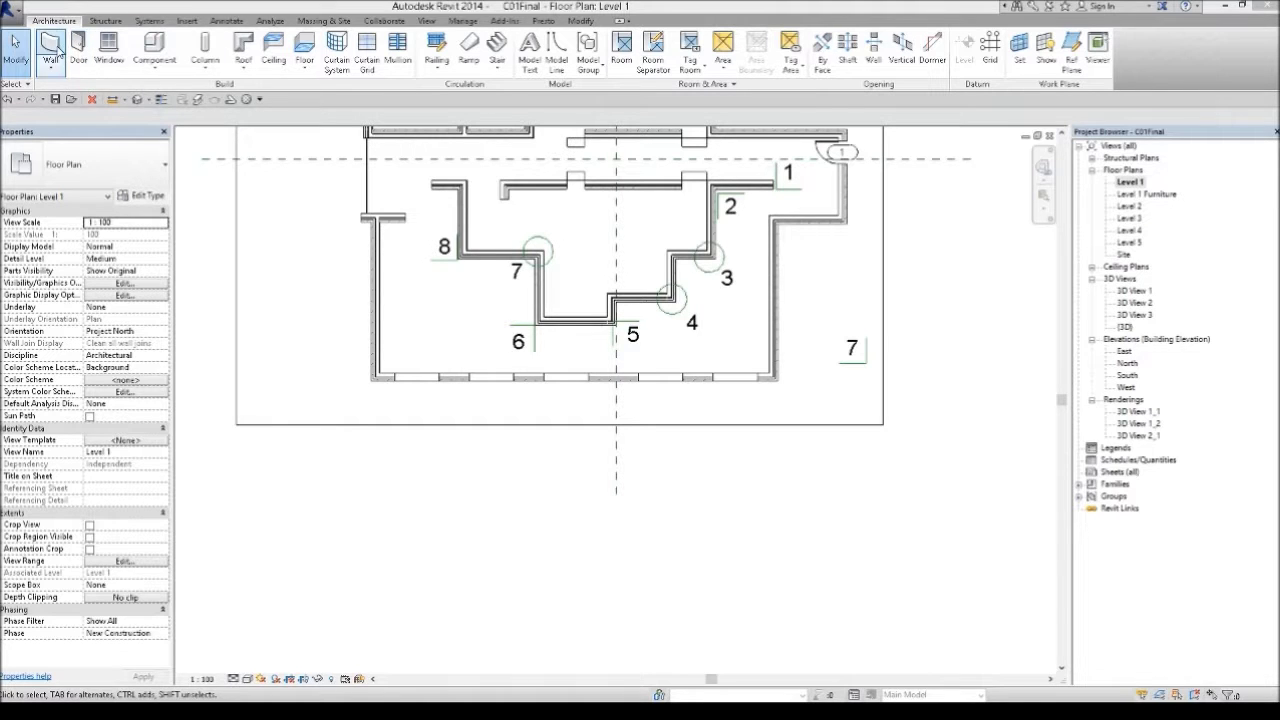
{"action": "left_click", "coordinate": [50, 50]}
{"action": "scroll", "coordinate": [708, 517], "scroll_direction": "down", "scroll_amount": 2}
- Draw a chain of four brick walls (short top, right, long bottom, left) and select them
{"action": "left_click", "coordinate": [785, 514]}
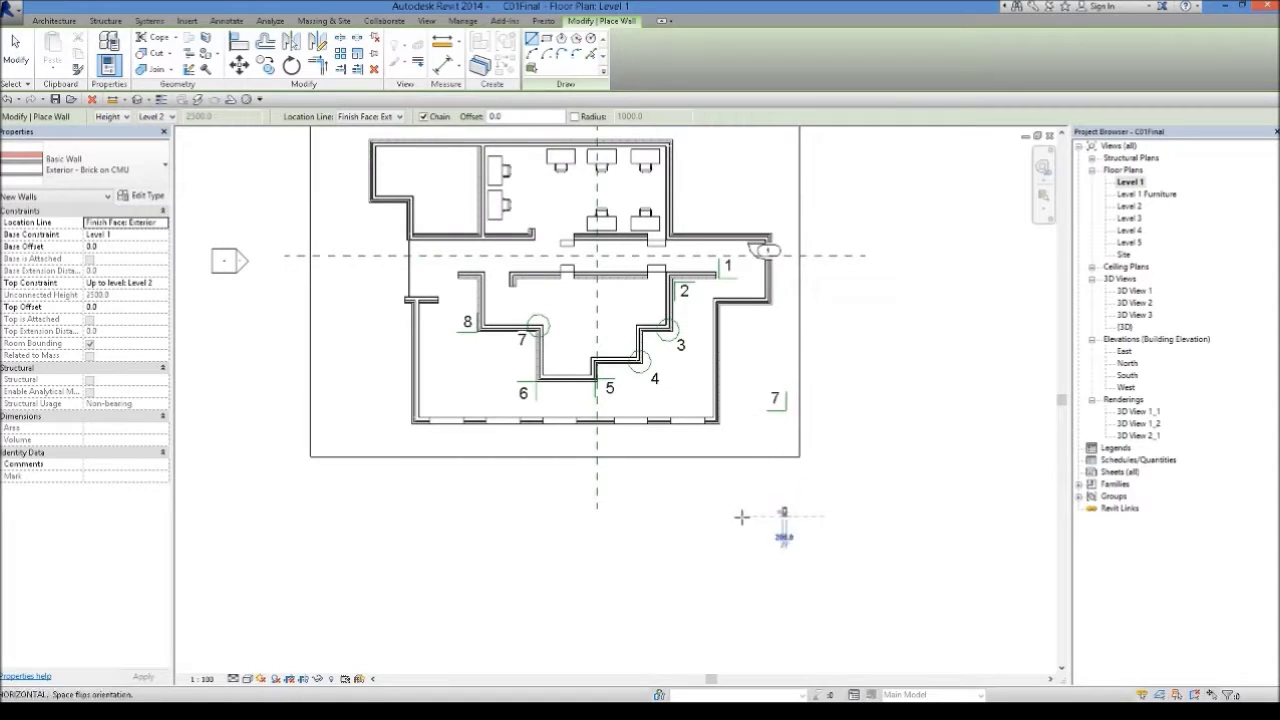
{"action": "left_click", "coordinate": [733, 514]}
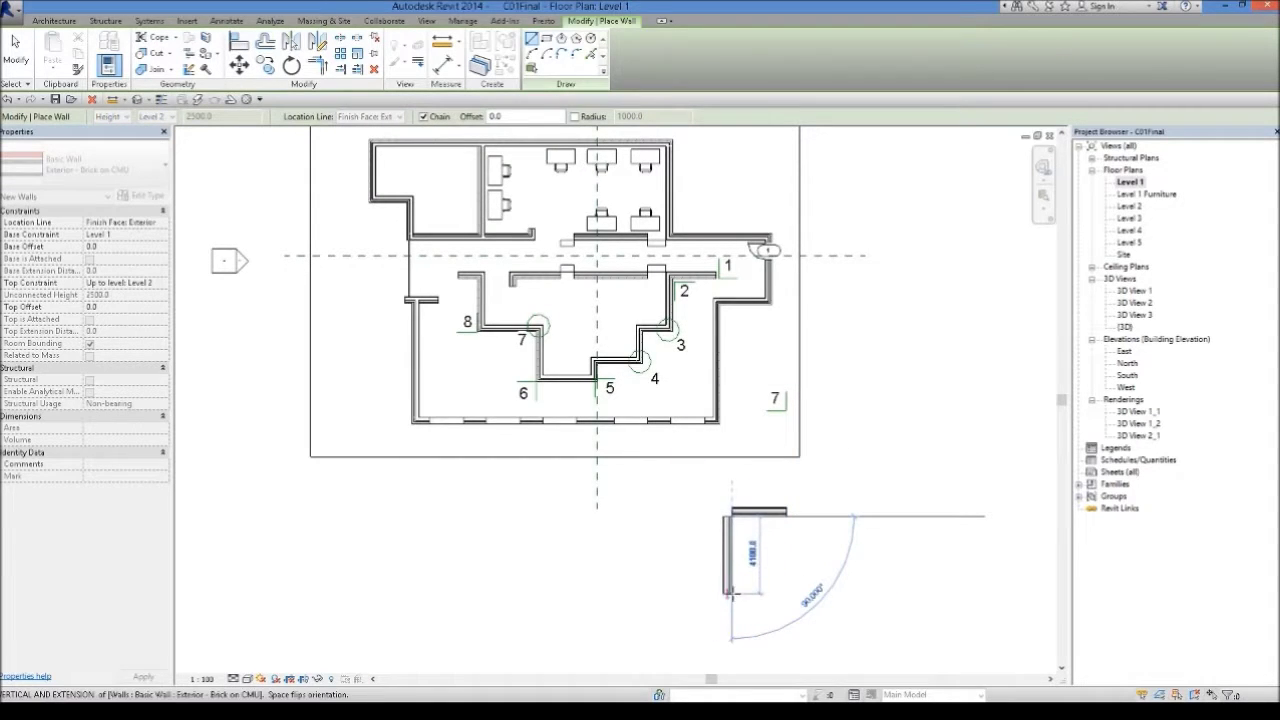
{"action": "left_click", "coordinate": [731, 598]}
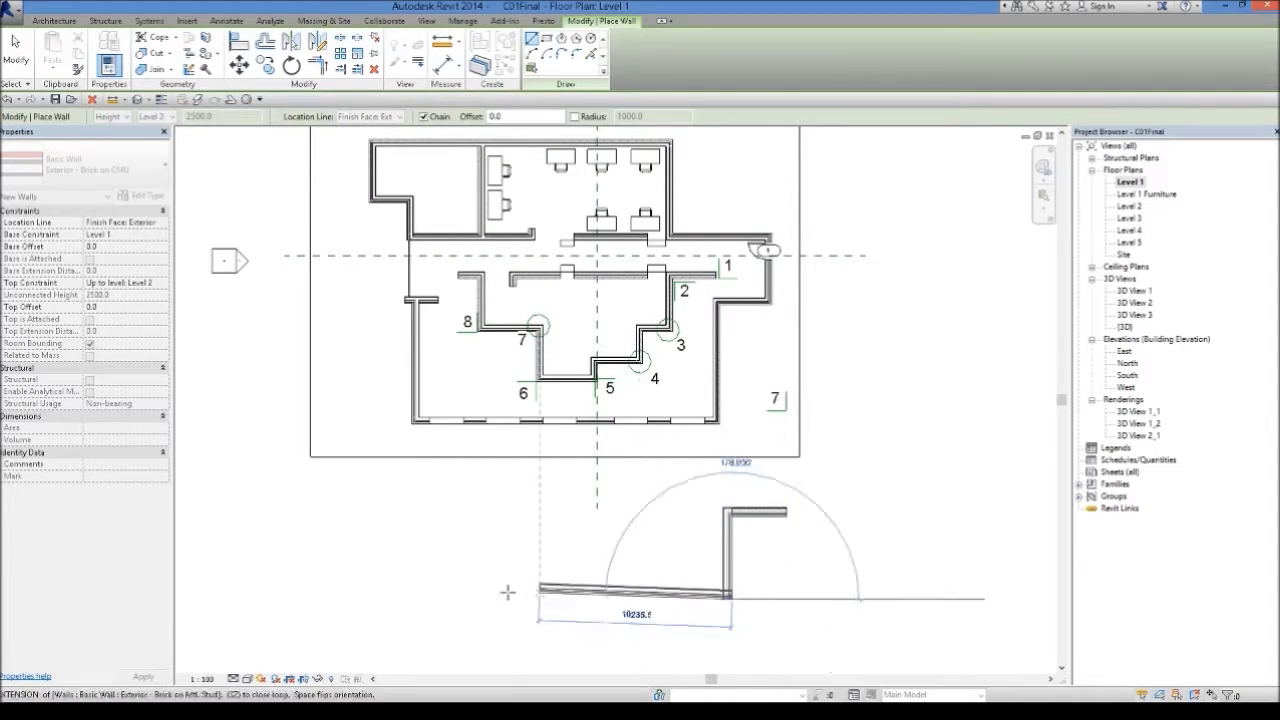
{"action": "left_click", "coordinate": [415, 600]}
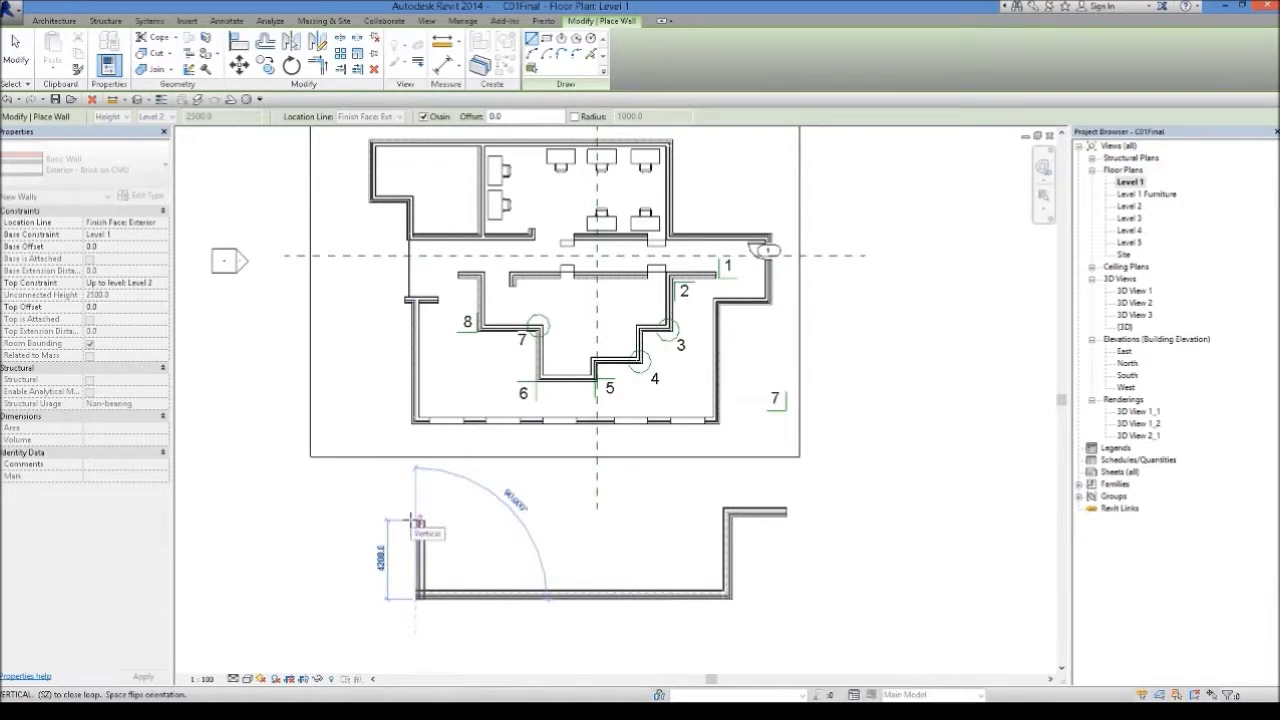
{"action": "left_click", "coordinate": [418, 519]}
{"action": "left_click", "coordinate": [15, 50]}
{"action": "scroll", "coordinate": [457, 549], "scroll_direction": "down", "scroll_amount": 1}
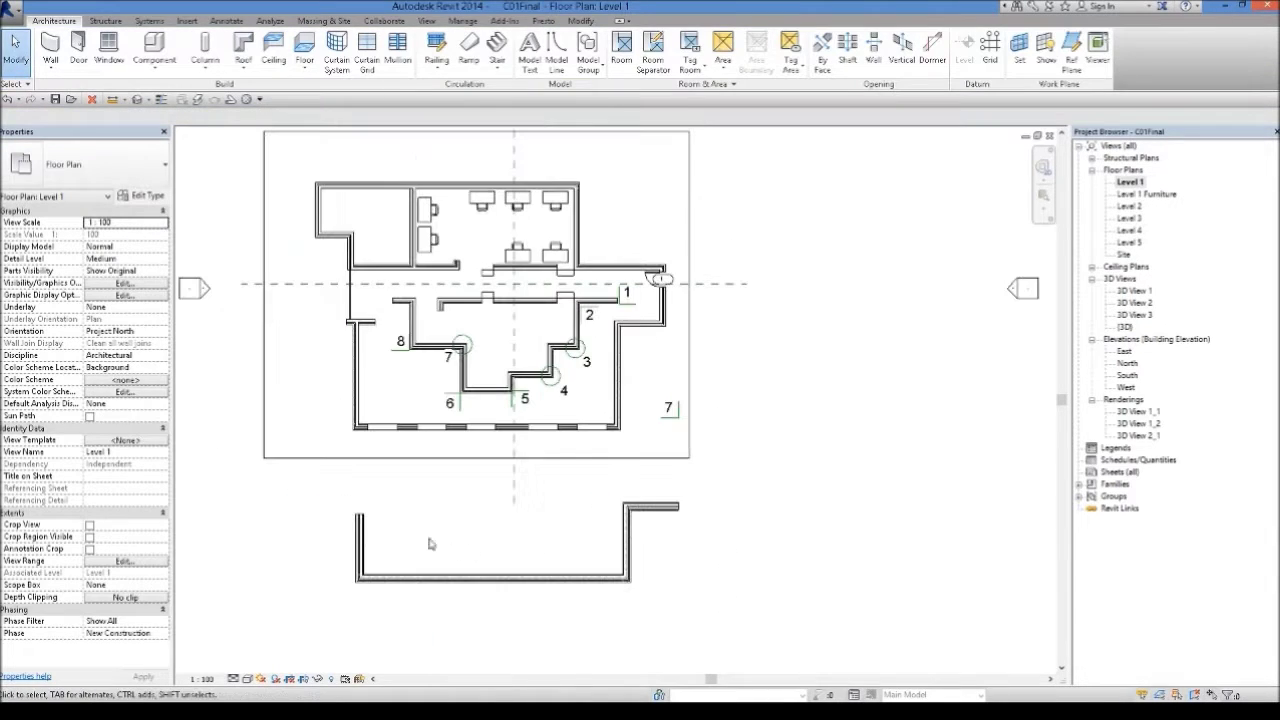
{"action": "left_click_drag", "start_coordinate": [314, 482], "coordinate": [752, 644]}
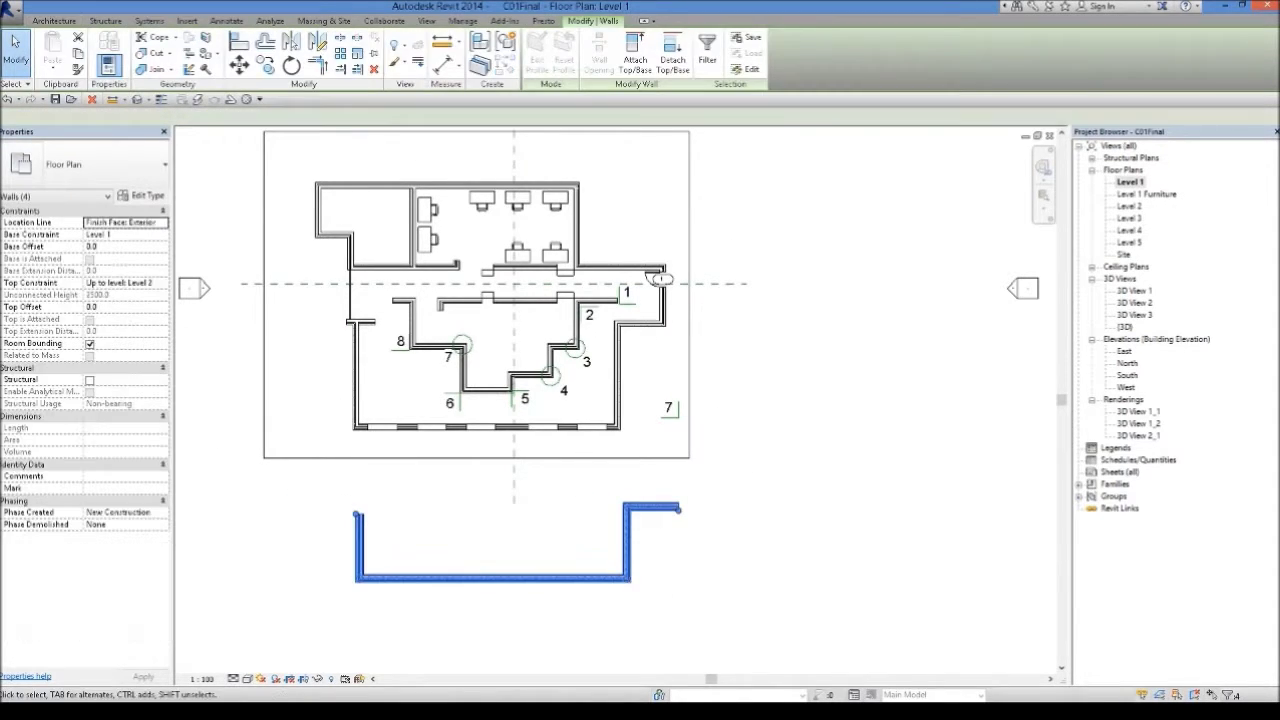
- Move the selected walls up and to the right of the Level 1 plan
{"action": "scroll", "coordinate": [358, 510], "scroll_direction": "down", "scroll_amount": 2}
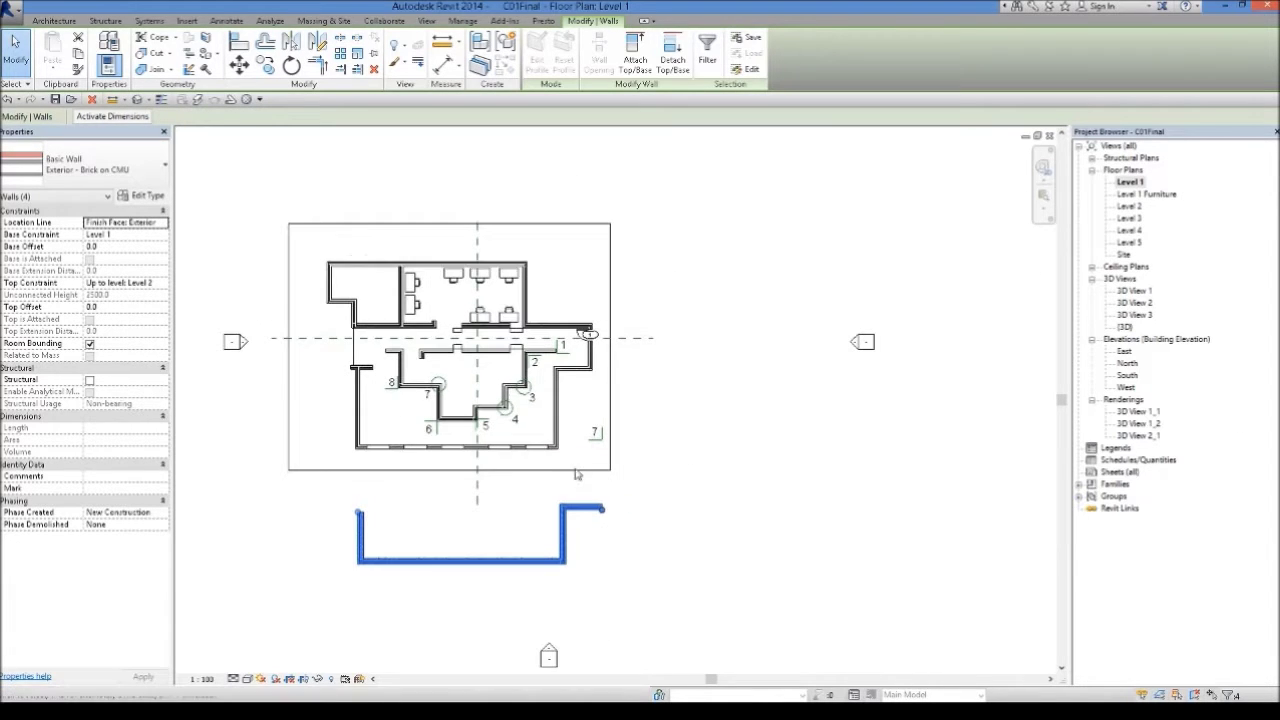
{"action": "left_click", "coordinate": [240, 65]}
{"action": "left_click", "coordinate": [560, 506]}
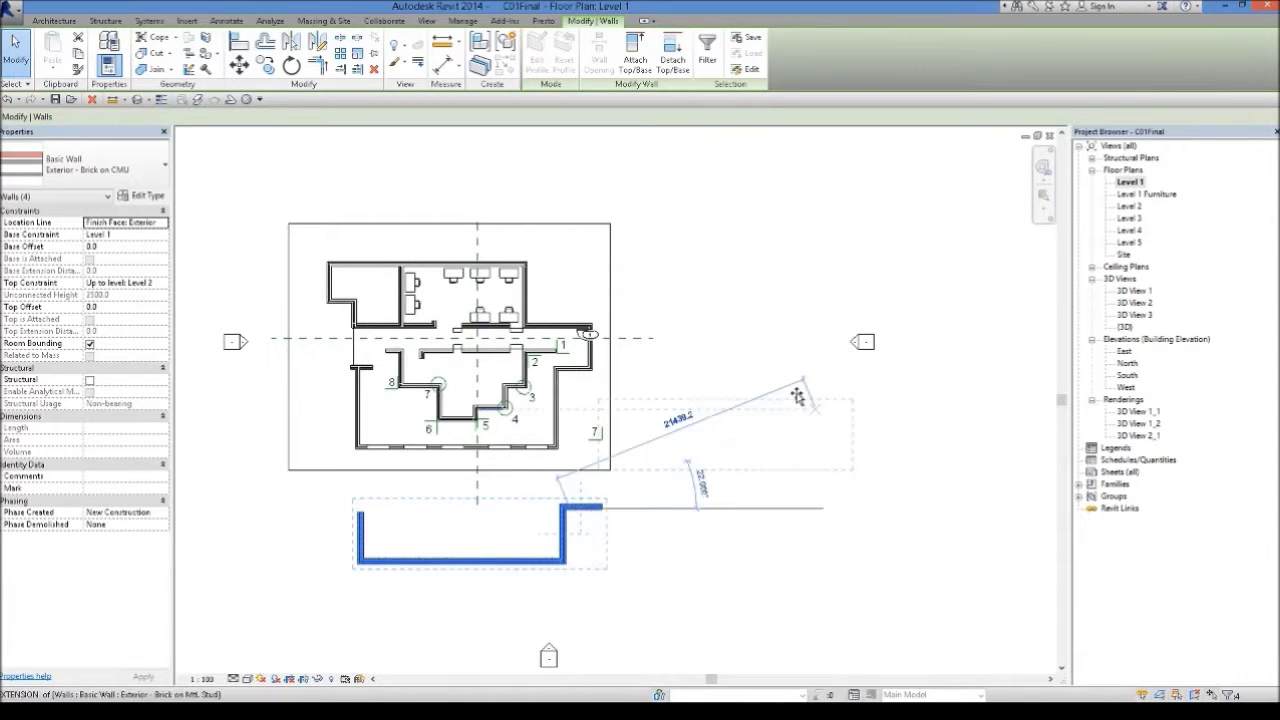
{"action": "left_click", "coordinate": [851, 323]}
- Move the walls down so their top ends sit on the dashed reference line, then deselect
{"action": "scroll", "coordinate": [690, 350], "scroll_direction": "up", "scroll_amount": 1}
{"action": "left_click", "coordinate": [239, 65]}
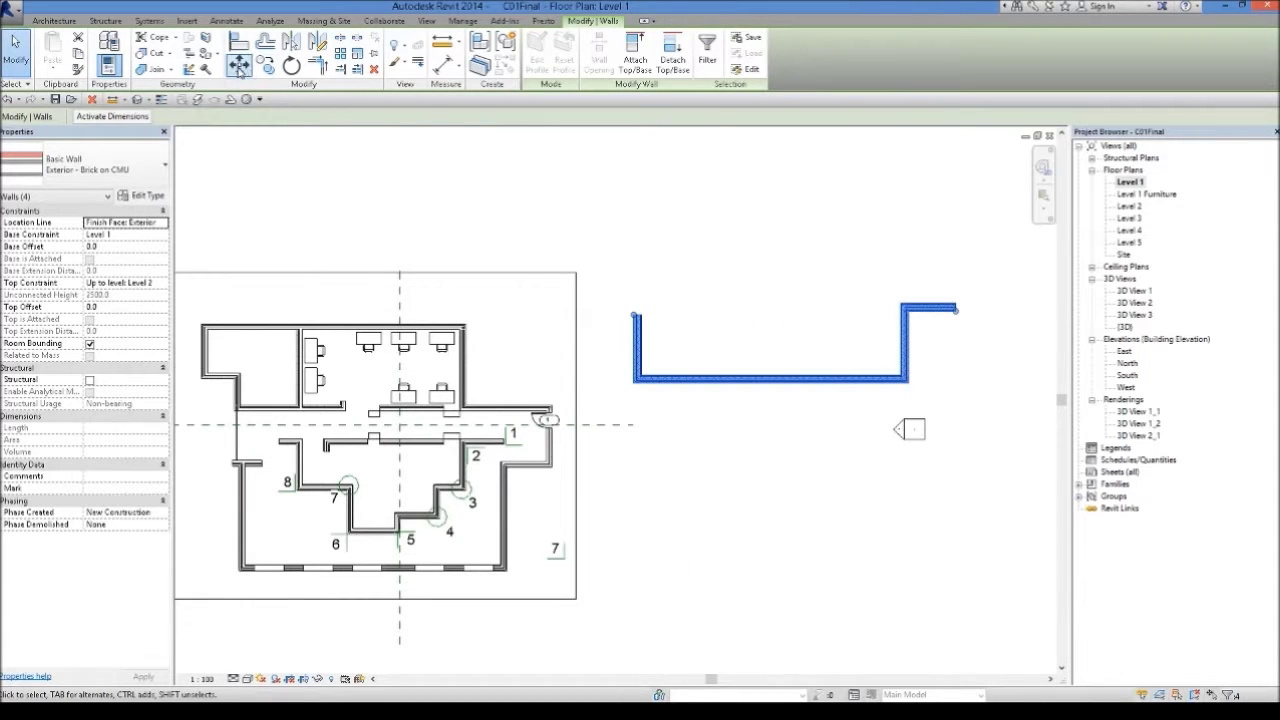
{"action": "scroll", "coordinate": [606, 294], "scroll_direction": "up", "scroll_amount": 1}
{"action": "left_click", "coordinate": [645, 330]}
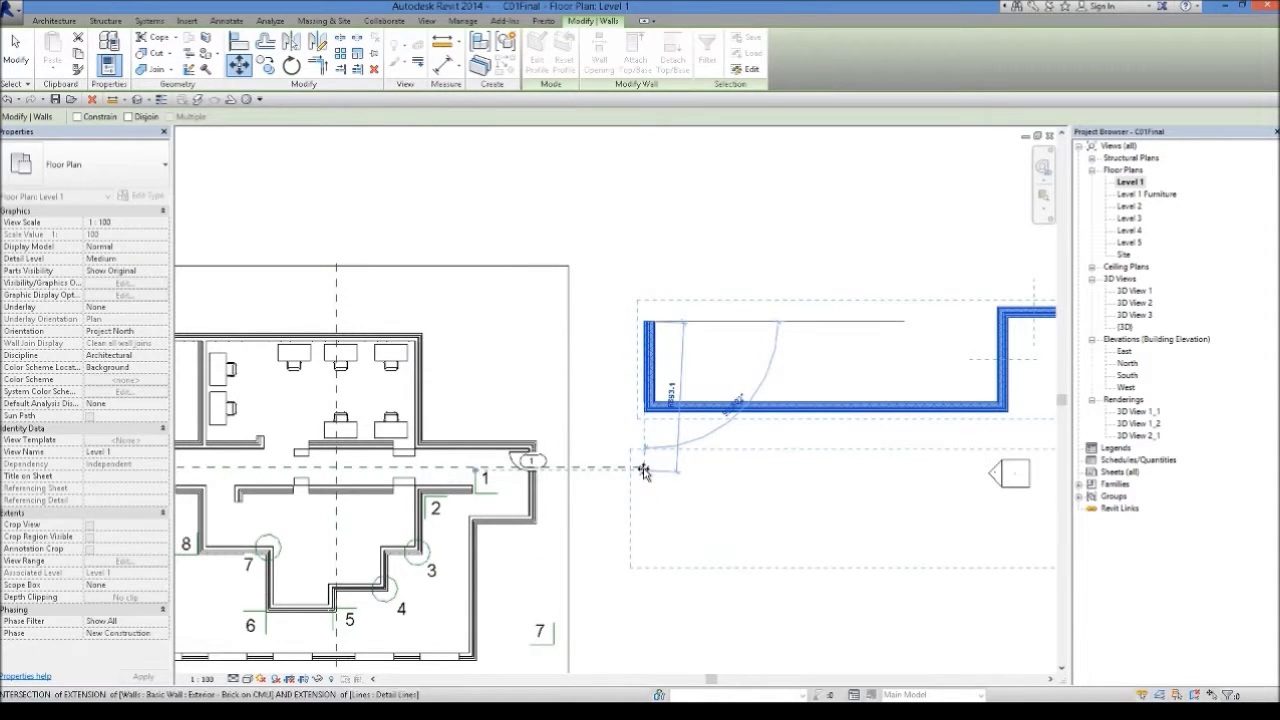
{"action": "left_click", "coordinate": [638, 467]}
{"action": "scroll", "coordinate": [703, 500], "scroll_direction": "down", "scroll_amount": 1}
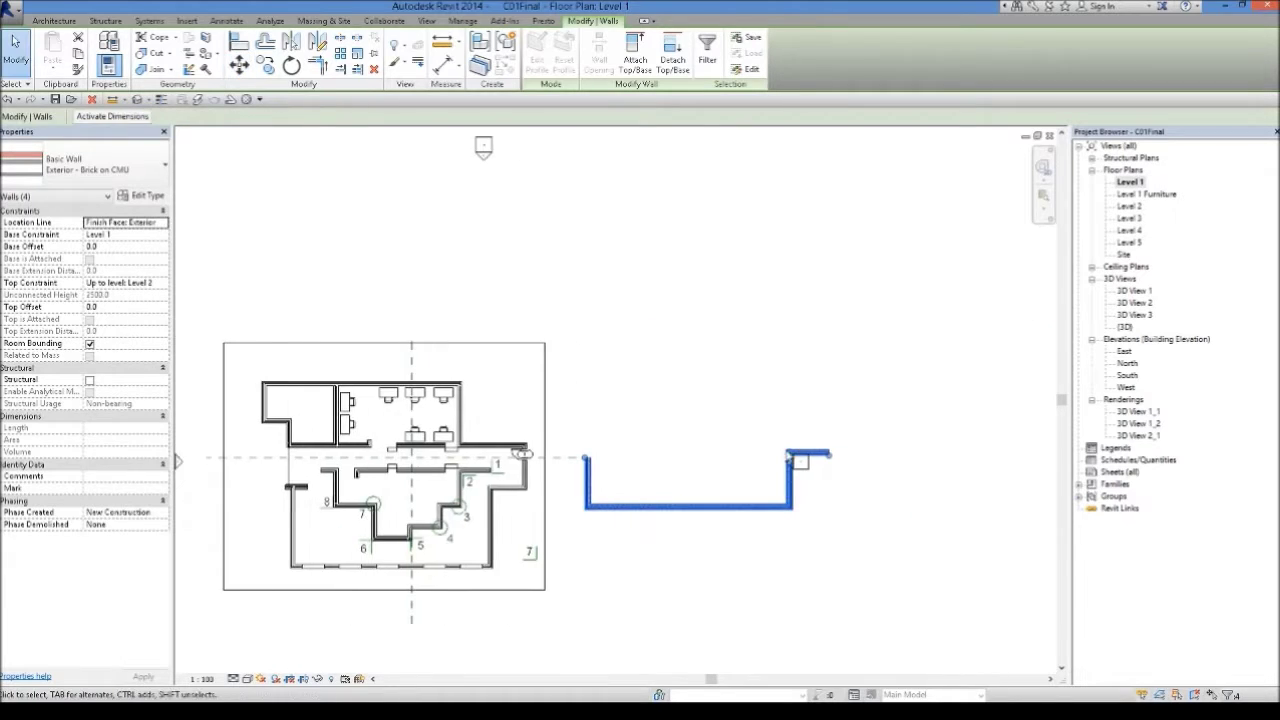
{"action": "scroll", "coordinate": [752, 433], "scroll_direction": "up", "scroll_amount": 1}
{"action": "left_click", "coordinate": [752, 433]}
{"action": "left_click_drag", "start_coordinate": [948, 571], "coordinate": [834, 420]}
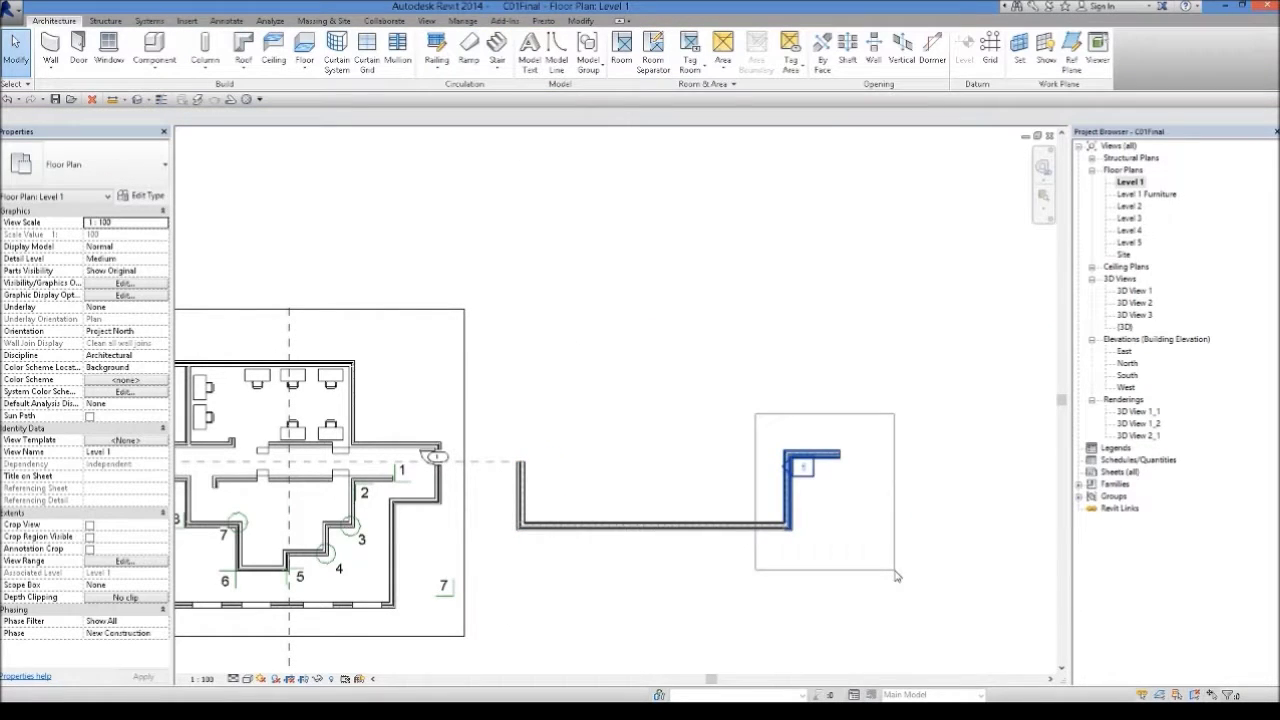
- Move the right-hand wall and its short top return further left
{"action": "scroll", "coordinate": [780, 470], "scroll_direction": "up", "scroll_amount": 2}
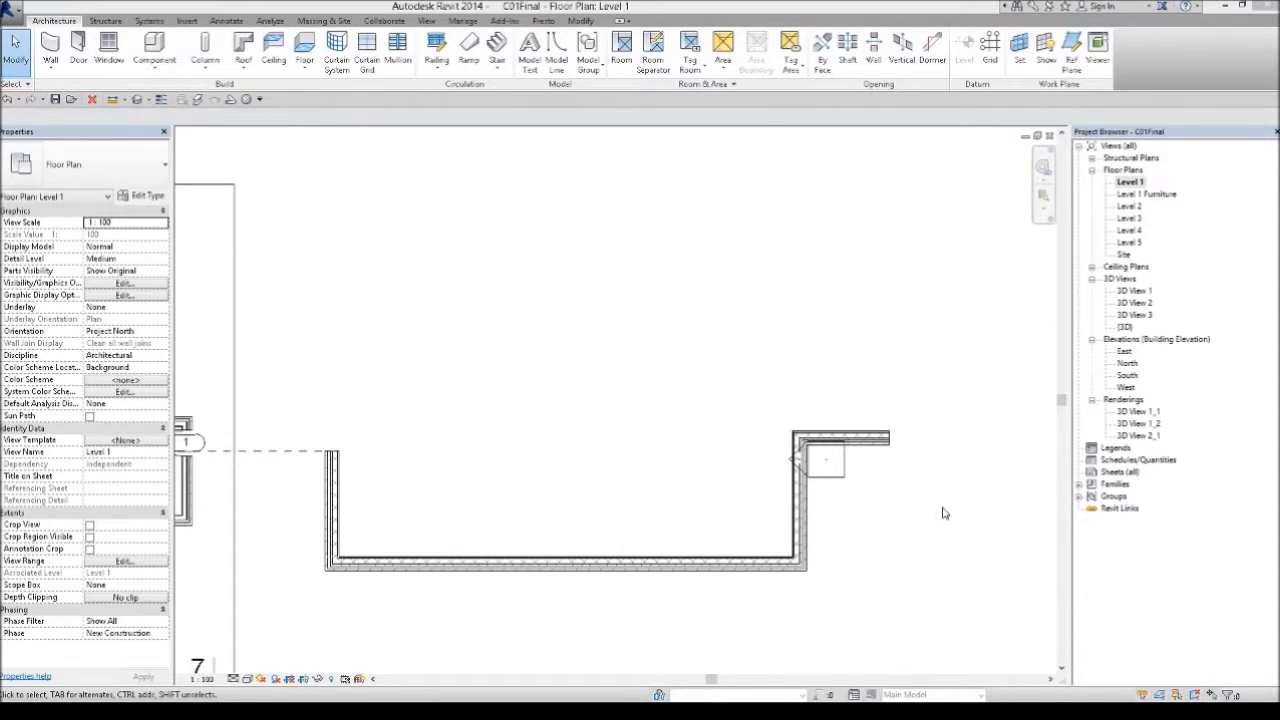
{"action": "scroll", "coordinate": [800, 578], "scroll_direction": "up", "scroll_amount": 1}
{"action": "left_click", "coordinate": [865, 389]}
{"action": "left_click", "coordinate": [811, 480], "text": "ctrl"}
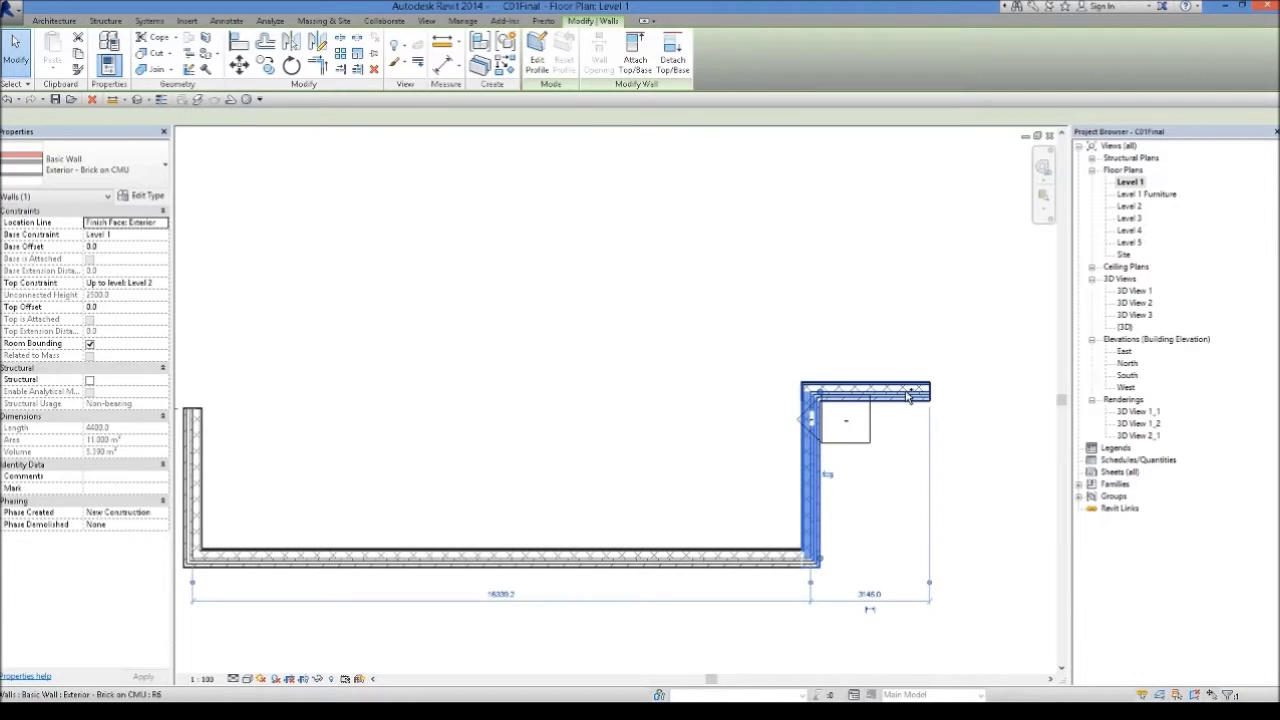
{"action": "left_click", "coordinate": [238, 65]}
{"action": "left_click", "coordinate": [714, 309]}
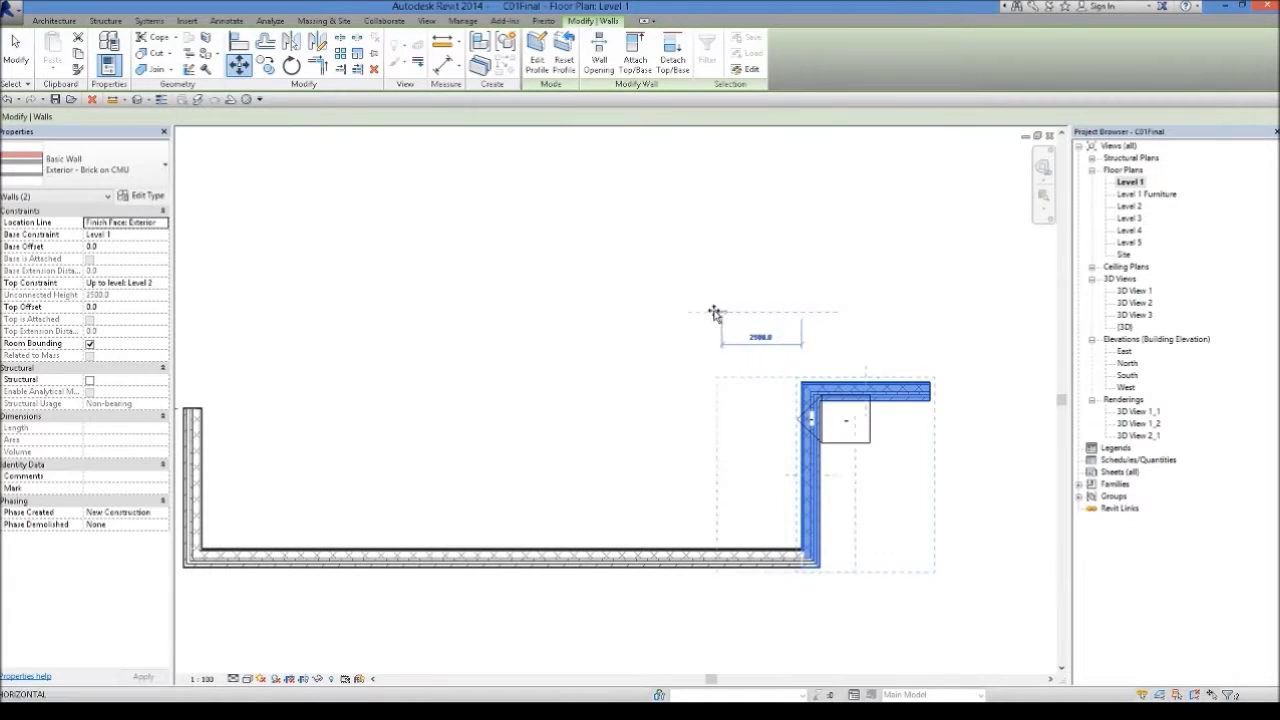
{"action": "left_click", "coordinate": [811, 354]}
{"action": "scroll", "coordinate": [877, 450], "scroll_direction": "down", "scroll_amount": 1}
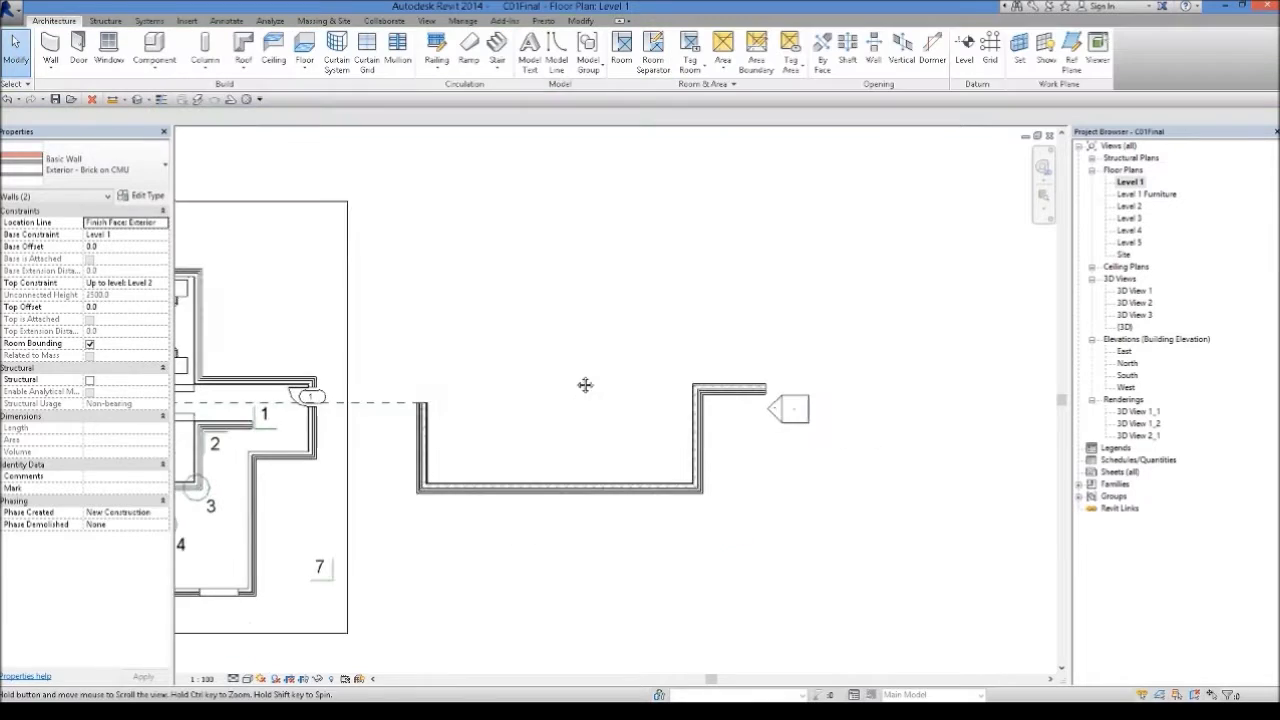
- Select the left, bottom and right walls of the outline
{"action": "key", "text": "Escape"}
{"action": "scroll", "coordinate": [771, 362], "scroll_direction": "down", "scroll_amount": 1}
{"action": "left_click", "coordinate": [772, 389]}
{"action": "key", "text": "Escape"}
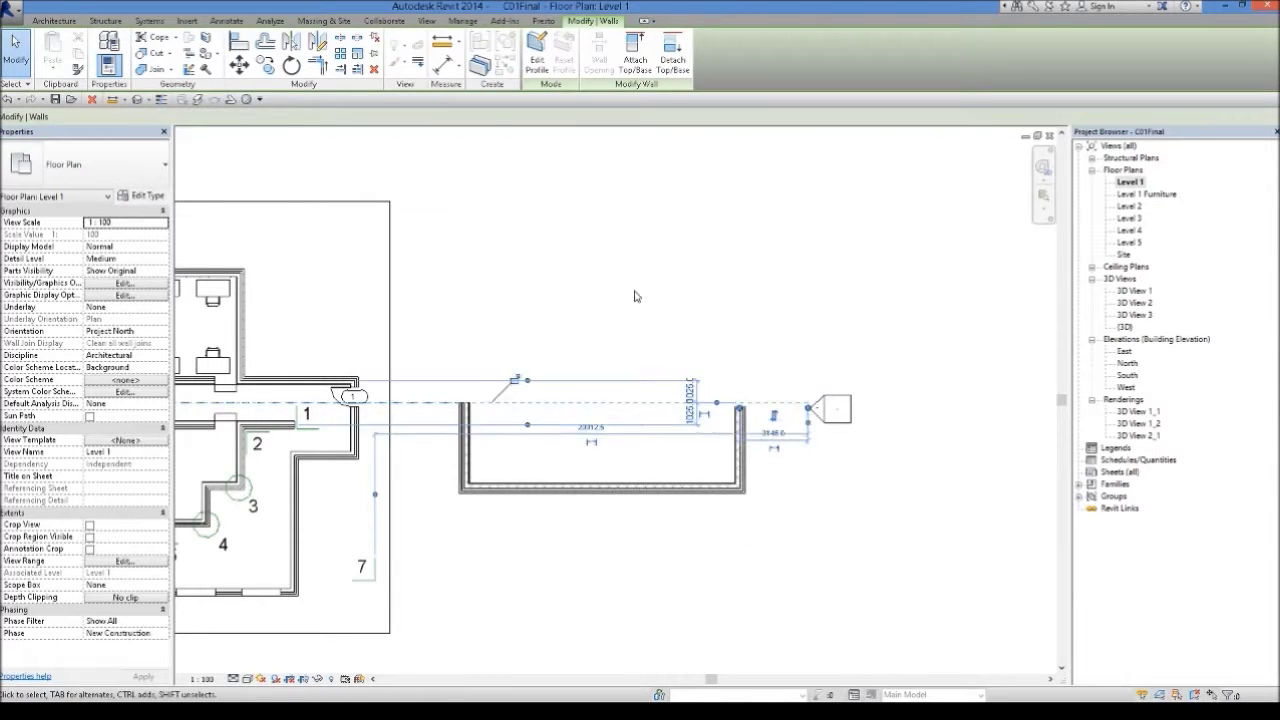
{"action": "scroll", "coordinate": [660, 438], "scroll_direction": "down", "scroll_amount": 1}
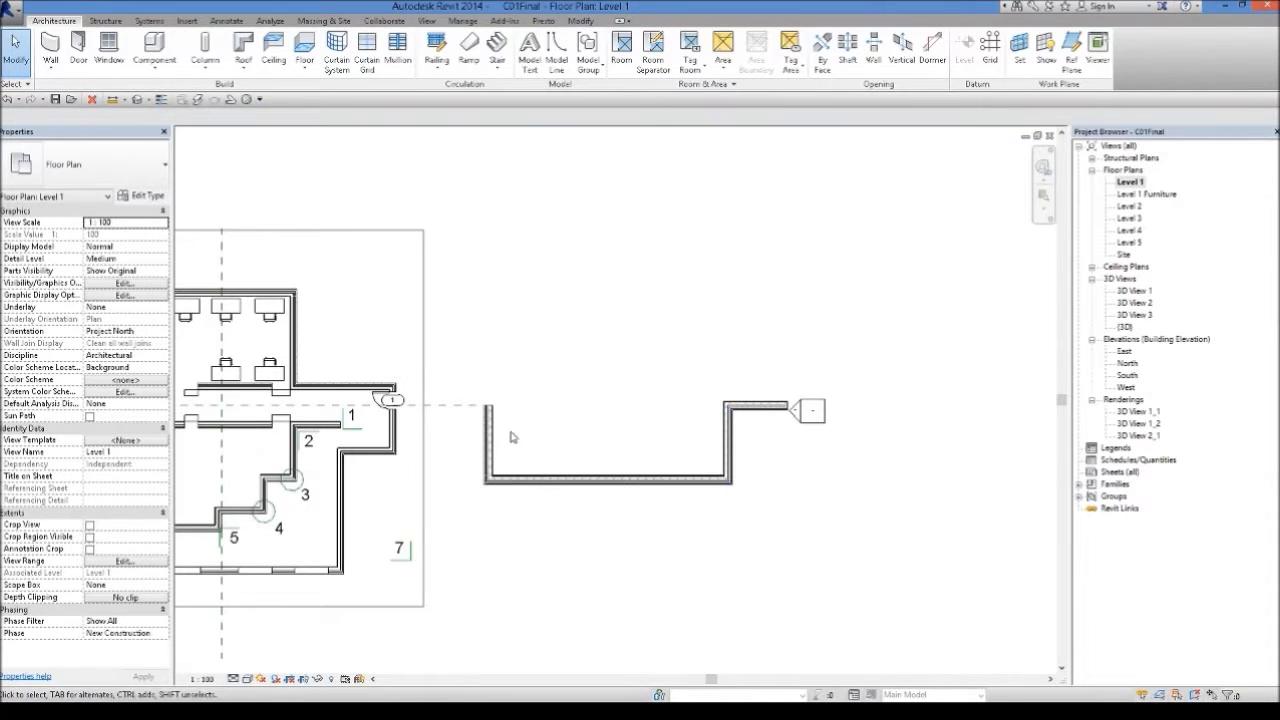
{"action": "left_click", "coordinate": [780, 414]}
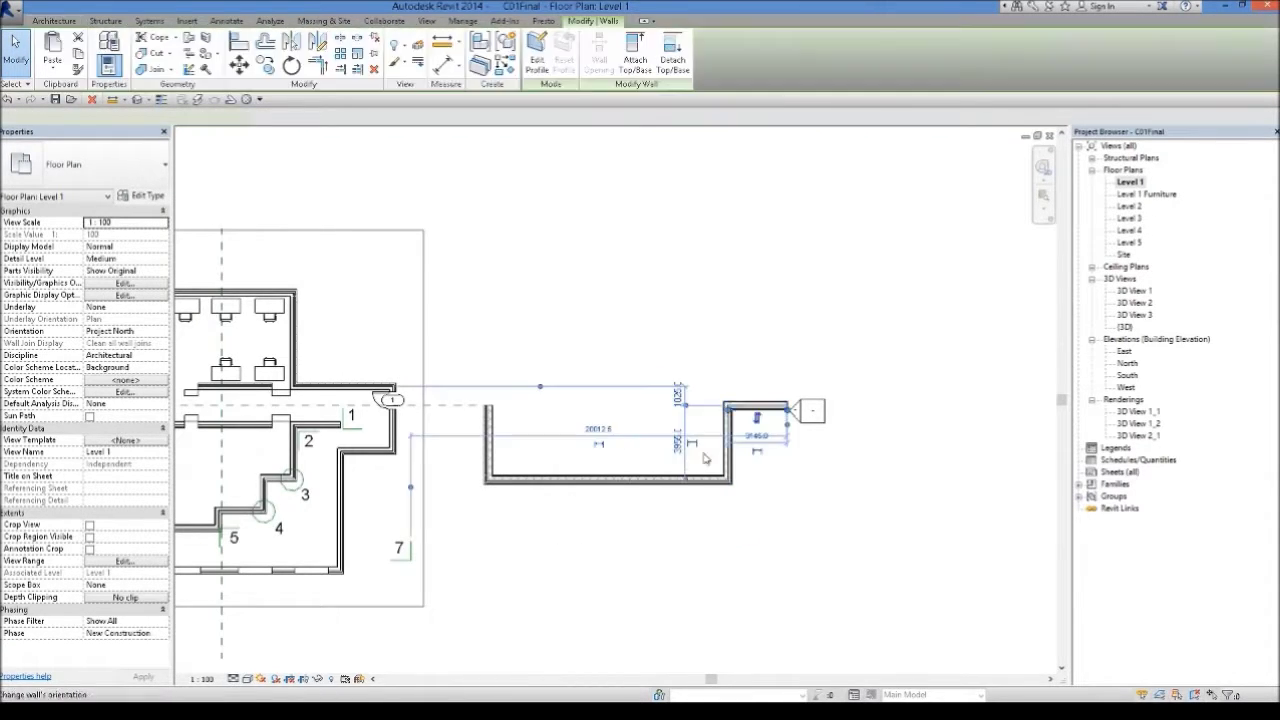
{"action": "left_click", "coordinate": [611, 481], "text": "ctrl"}
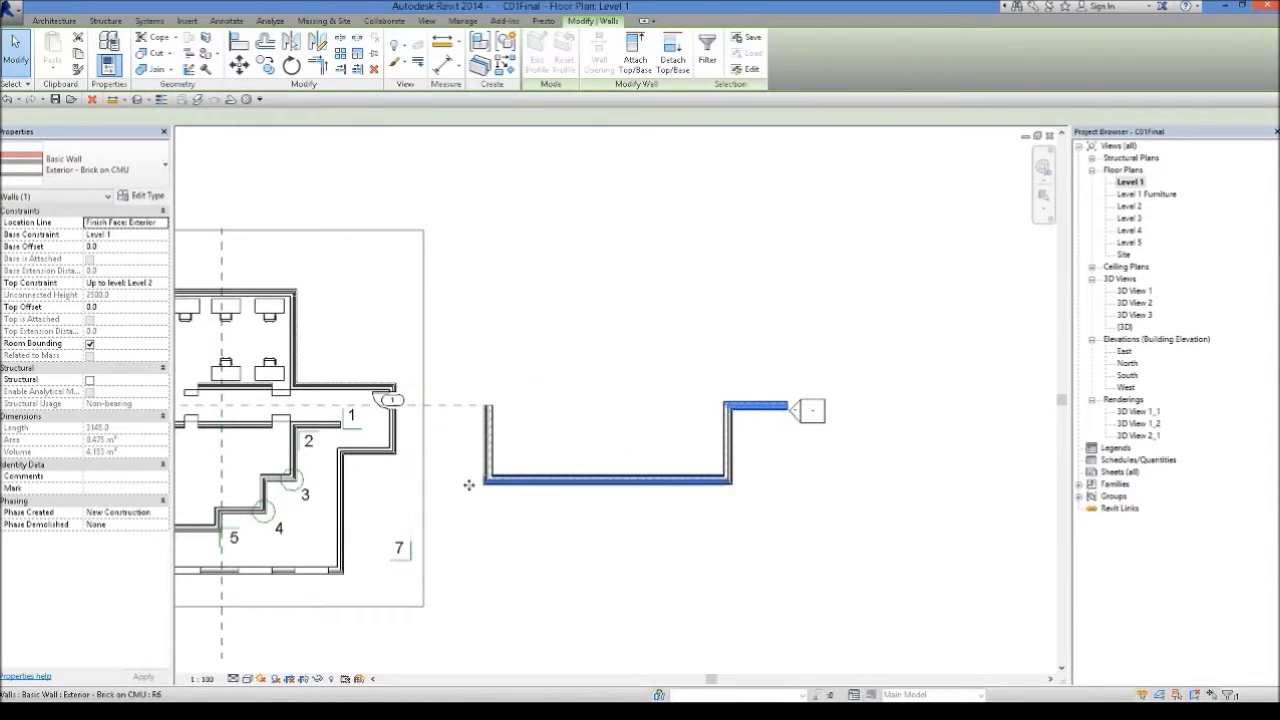
{"action": "left_click", "coordinate": [488, 428], "text": "ctrl"}
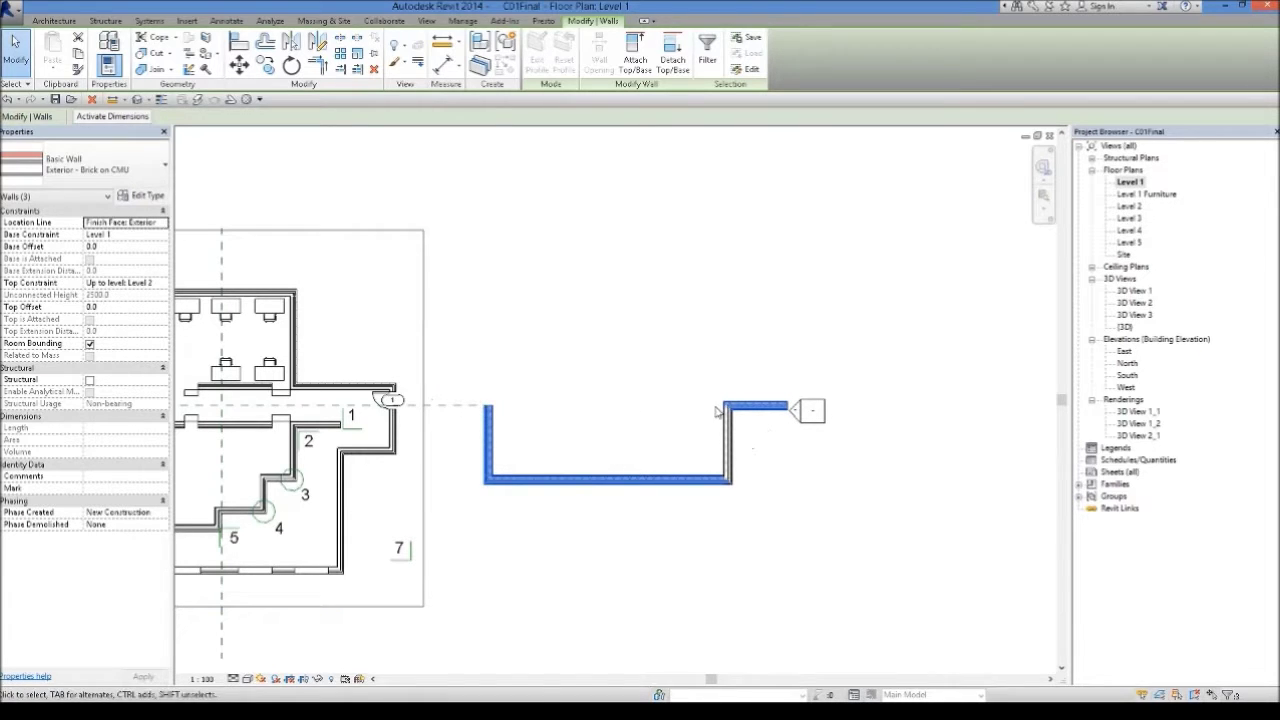
{"action": "left_click", "coordinate": [637, 420]}
{"action": "left_click_drag", "start_coordinate": [766, 512], "coordinate": [489, 466]}
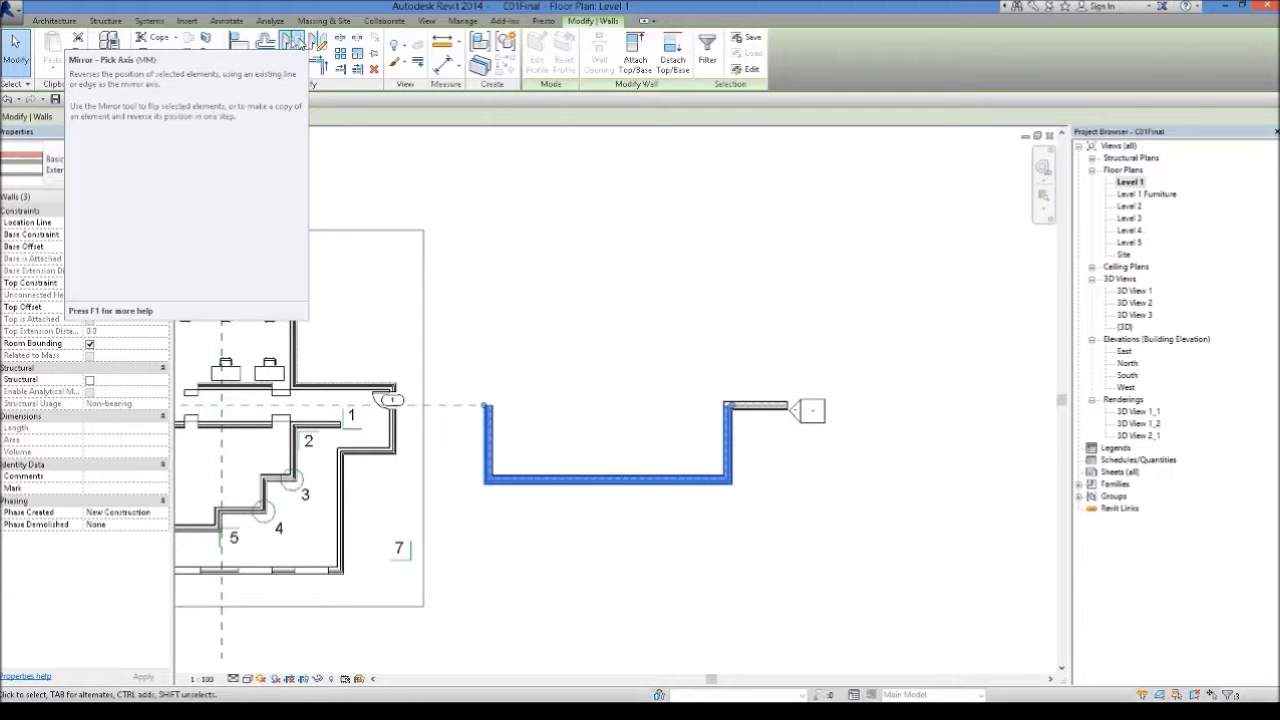
- Mirror-copy the three selected walls across the dashed reference plane to close the rectangle
{"action": "left_click", "coordinate": [296, 40]}
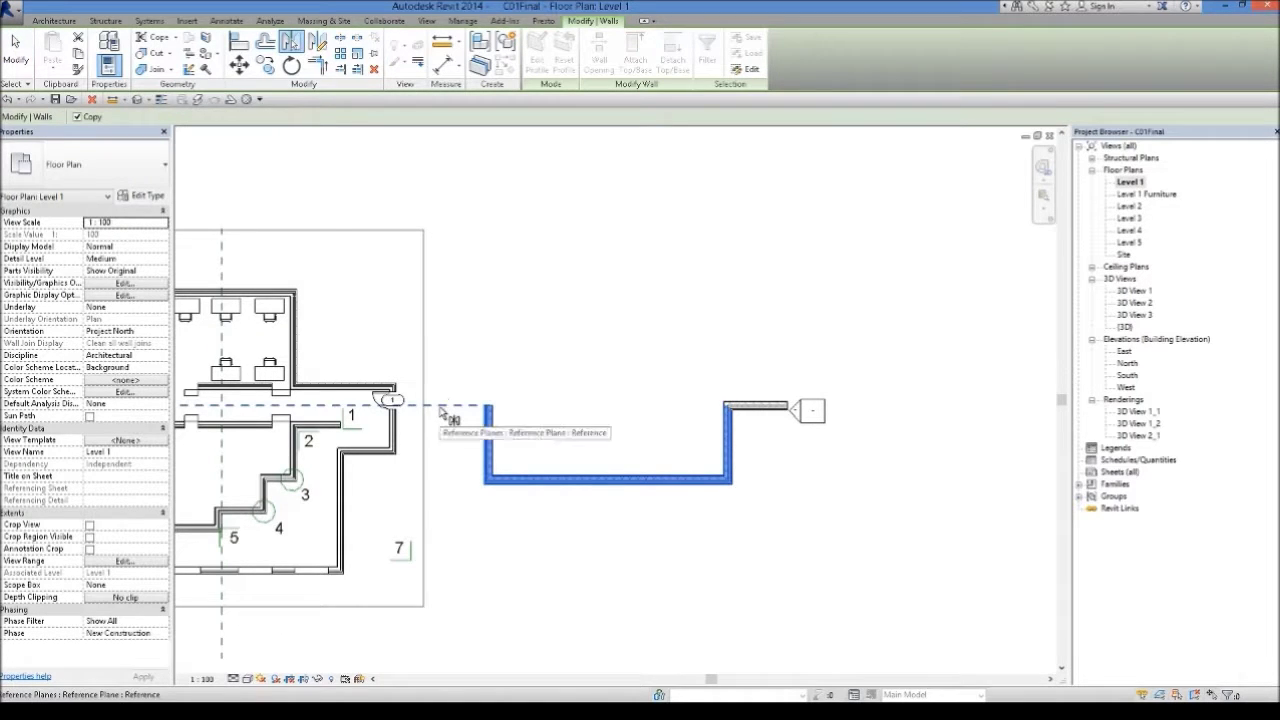
{"action": "scroll", "coordinate": [440, 412], "scroll_direction": "down", "scroll_amount": 1}
{"action": "middle_click_drag", "start_coordinate": [440, 412], "coordinate": [590, 398]}
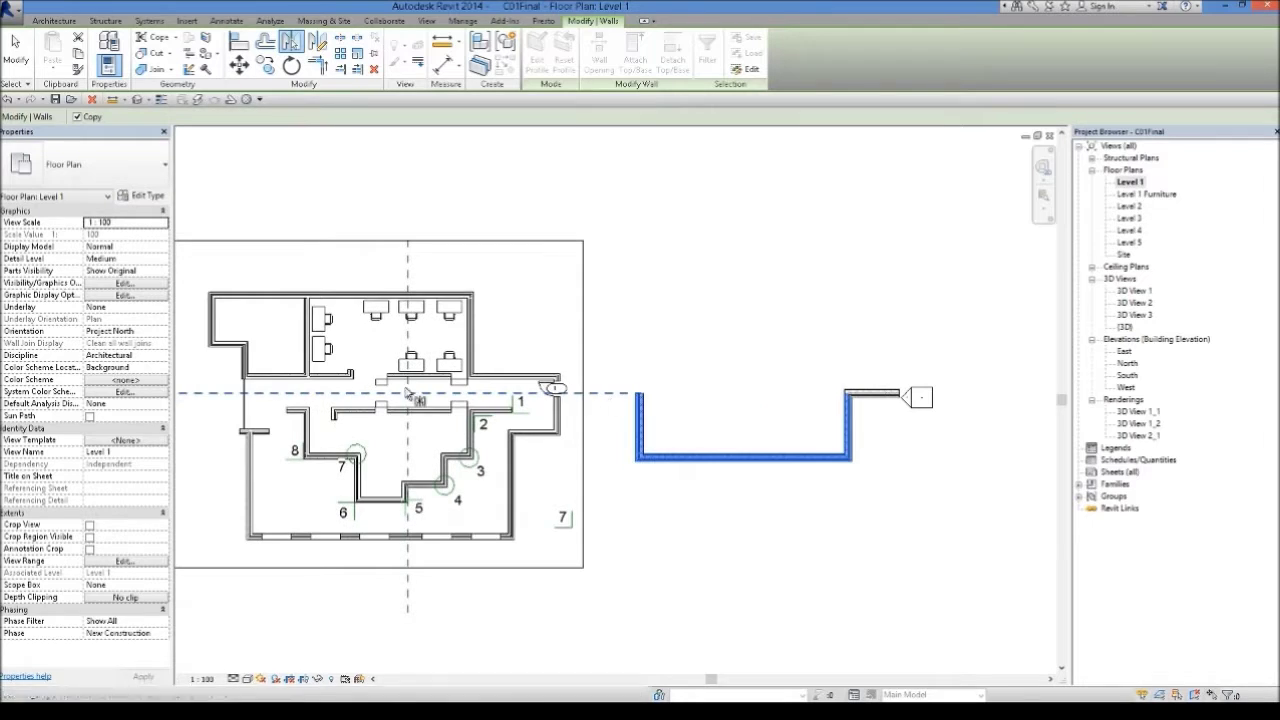
{"action": "scroll", "coordinate": [261, 391], "scroll_direction": "down", "scroll_amount": 1}
{"action": "middle_click_drag", "start_coordinate": [261, 391], "coordinate": [391, 396]}
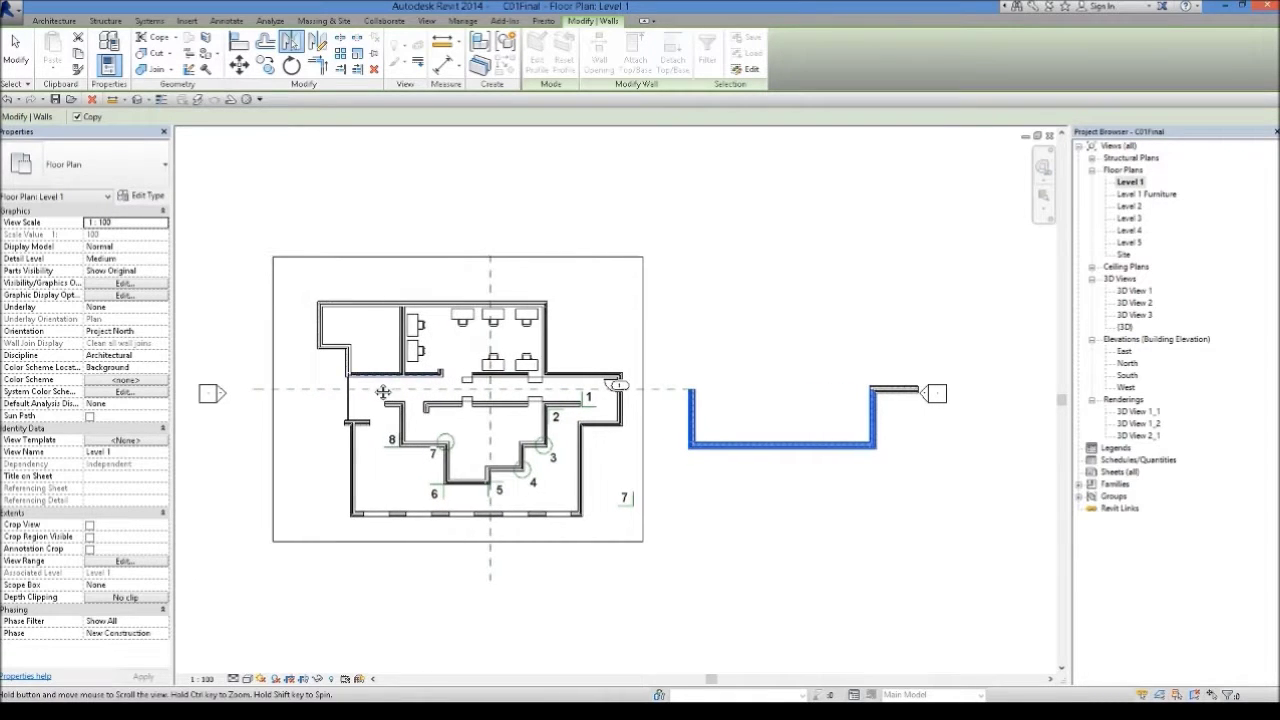
{"action": "left_click", "coordinate": [384, 393]}
{"action": "middle_click_drag", "start_coordinate": [752, 397], "coordinate": [677, 397]}
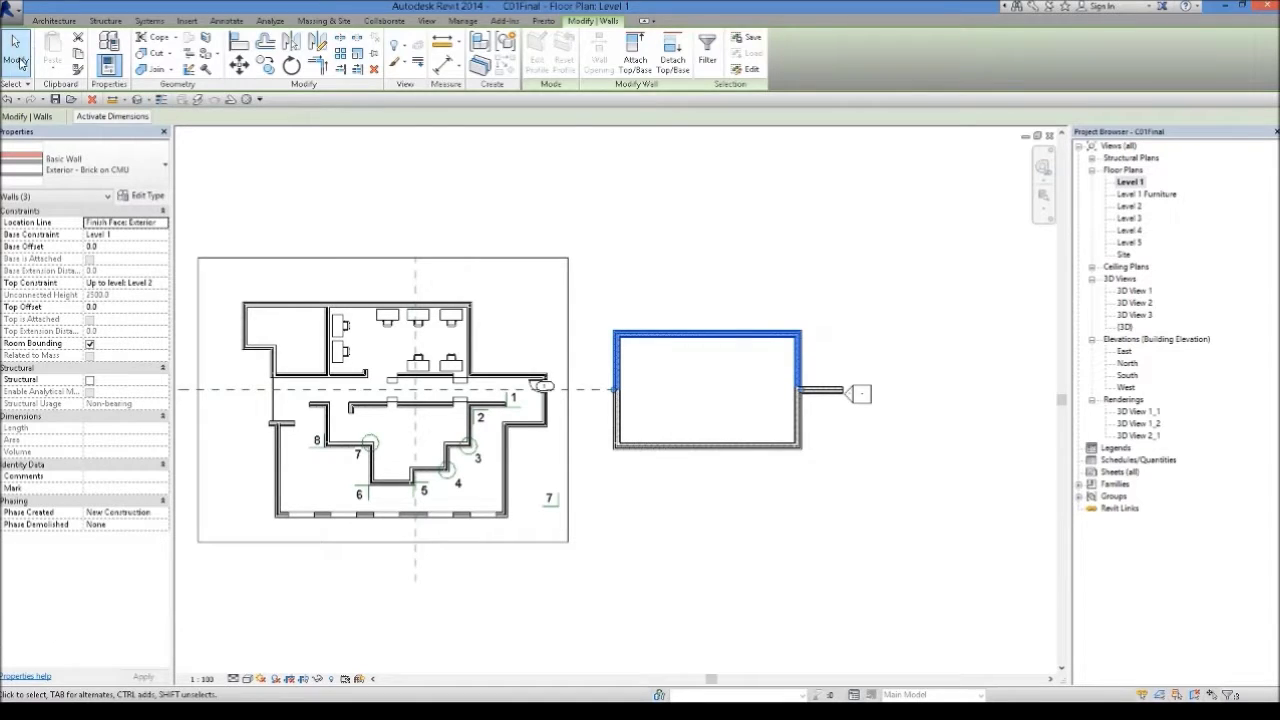
{"action": "left_click", "coordinate": [16, 62]}
- Delete the short wall stub toward the elevation marker and the upper right wall segment
{"action": "scroll", "coordinate": [668, 395], "scroll_direction": "up", "scroll_amount": 2}
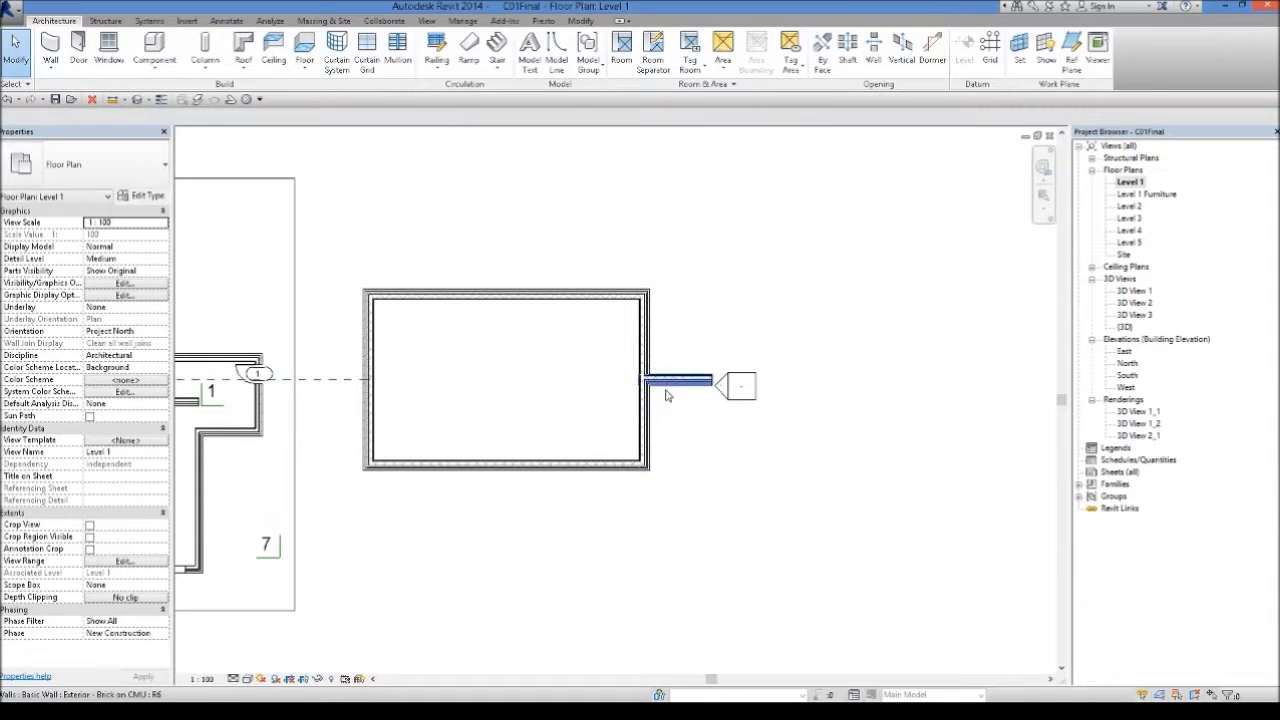
{"action": "scroll", "coordinate": [831, 360], "scroll_direction": "down", "scroll_amount": 1}
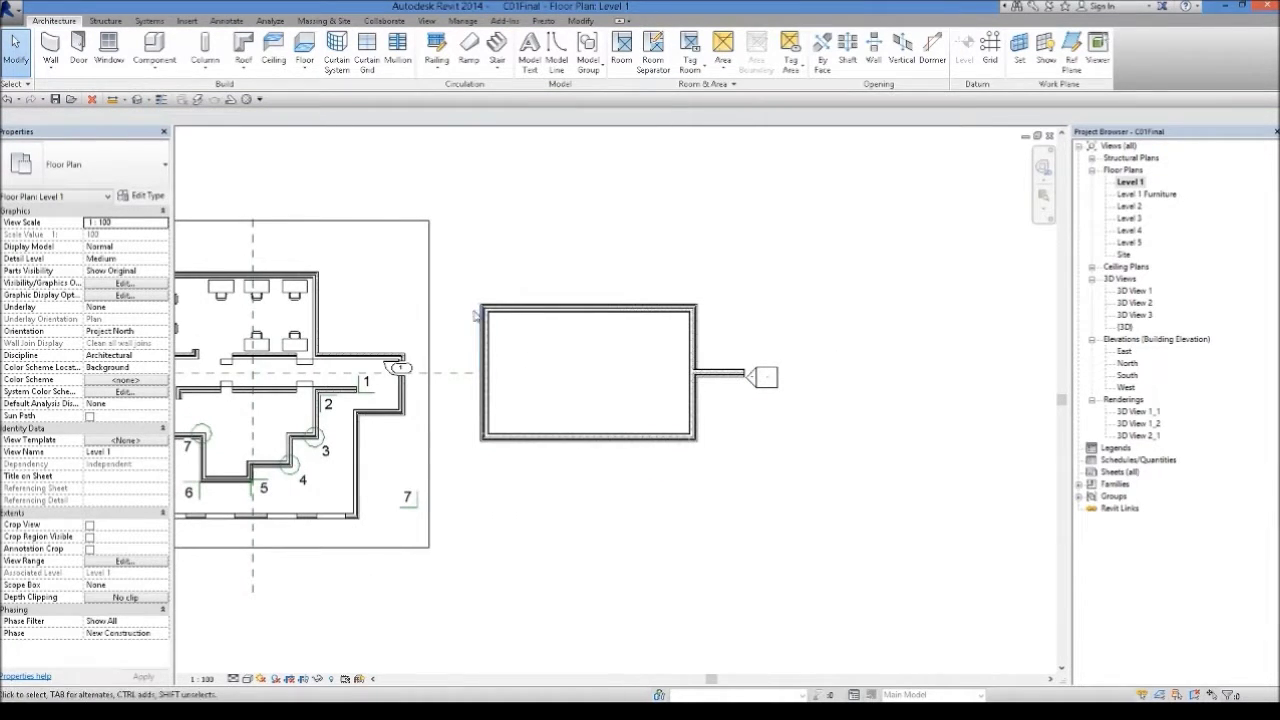
{"action": "left_click", "coordinate": [716, 378]}
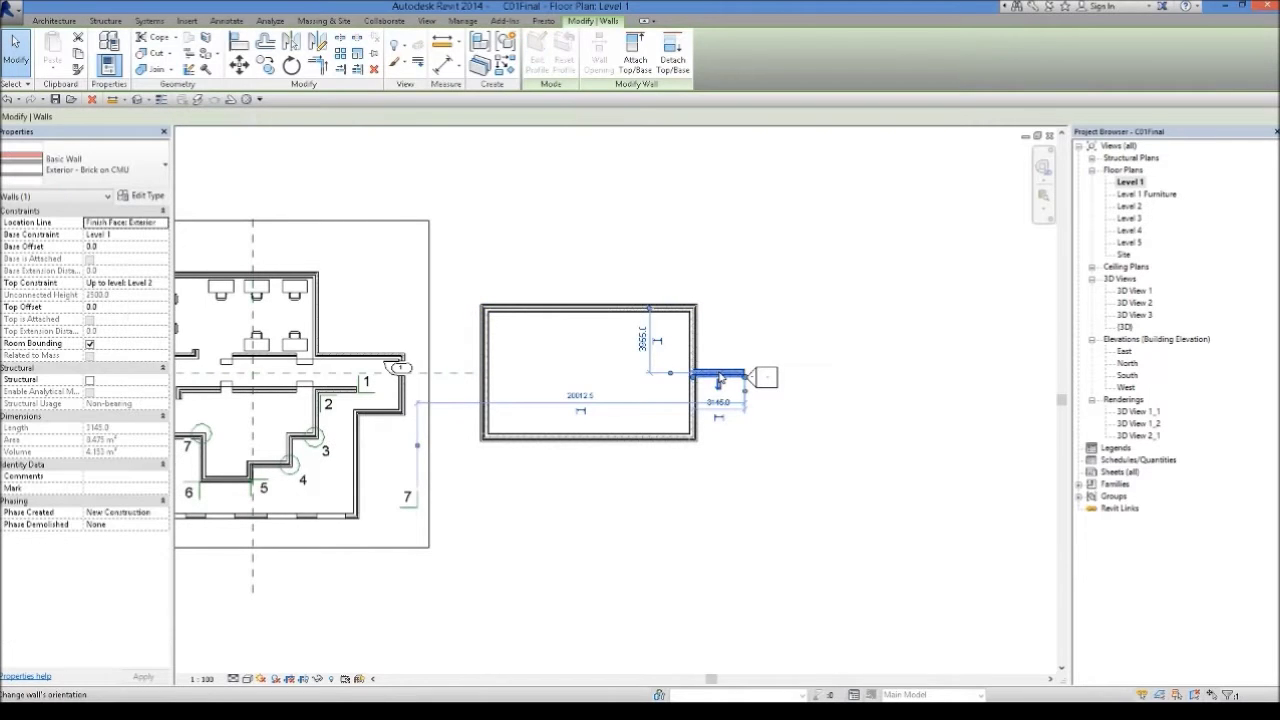
{"action": "key", "text": "Delete"}
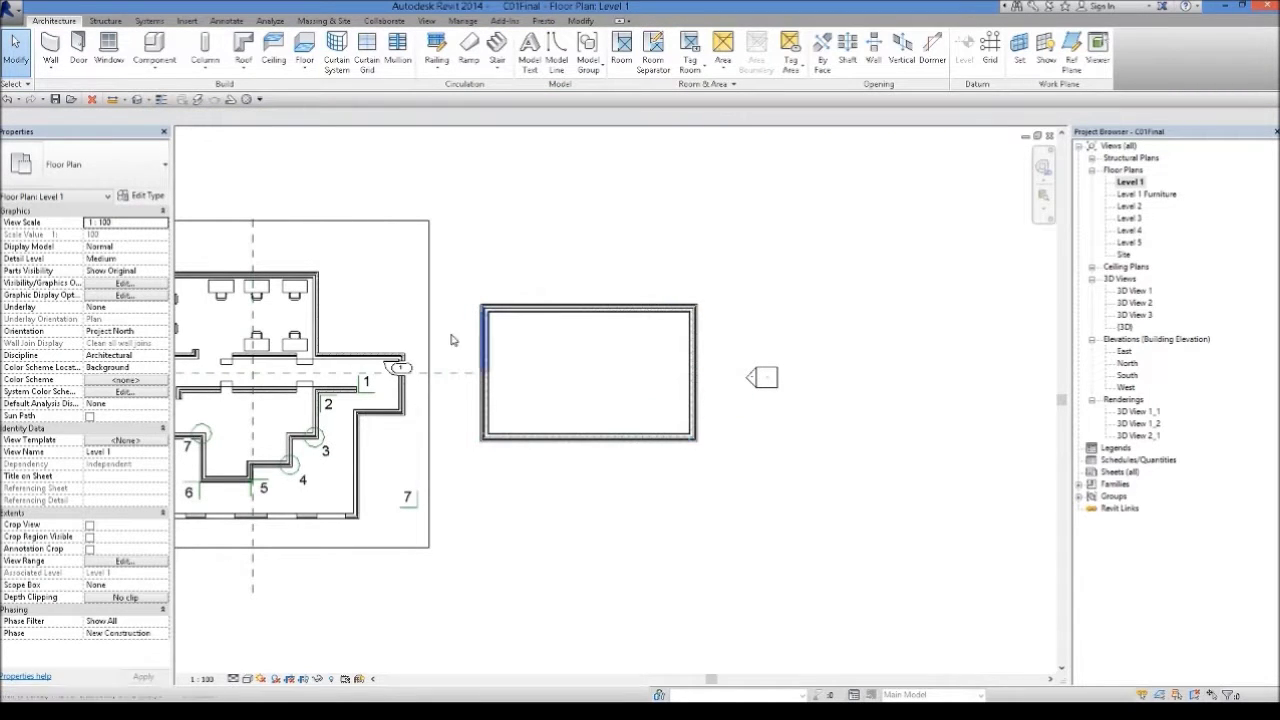
{"action": "left_click", "coordinate": [694, 345]}
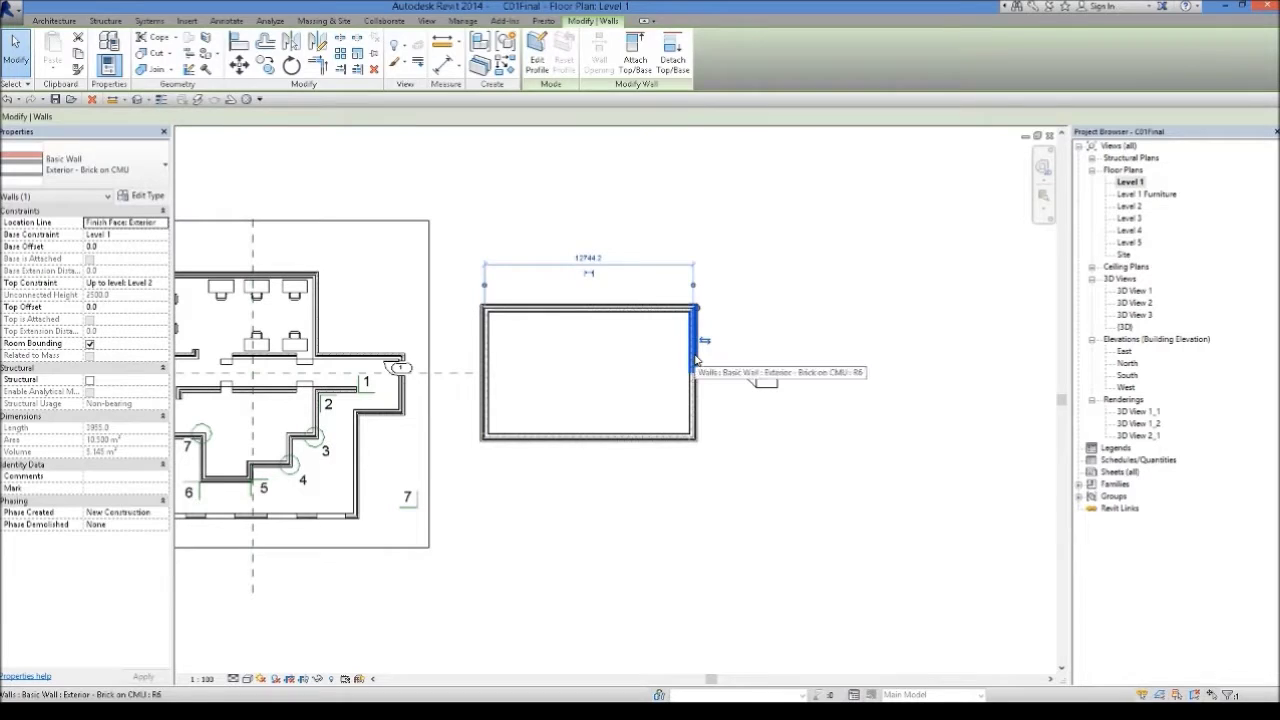
{"action": "key", "text": "Delete"}
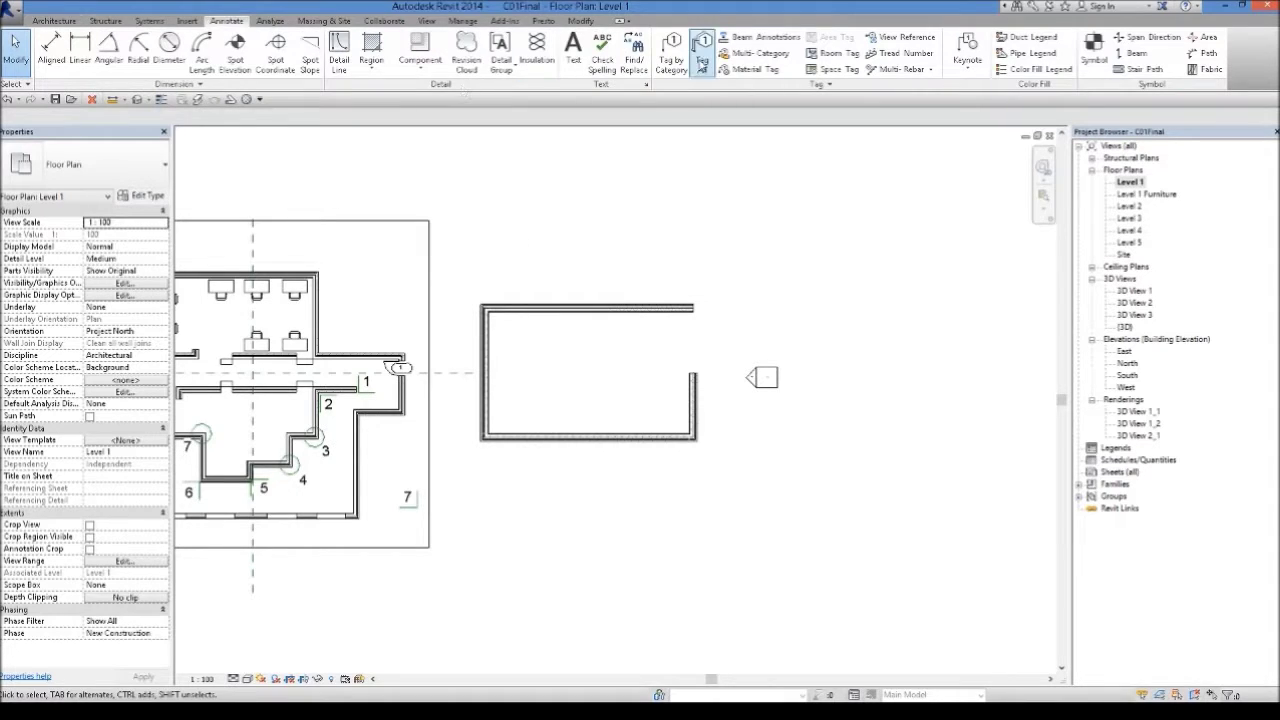
{"action": "left_click", "coordinate": [60, 22]}
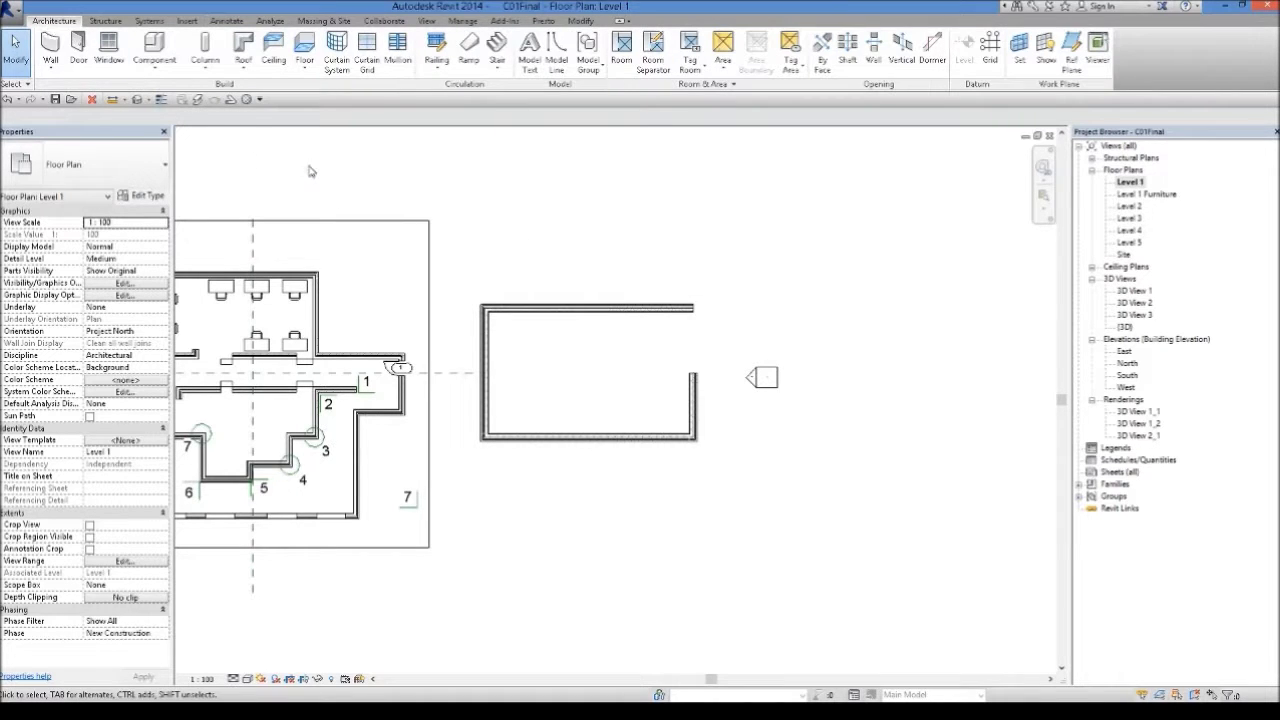
- Extend the right wall stub to the top wall with Trim/Extend to Corner, closing the rectangle
{"action": "left_click", "coordinate": [50, 45]}
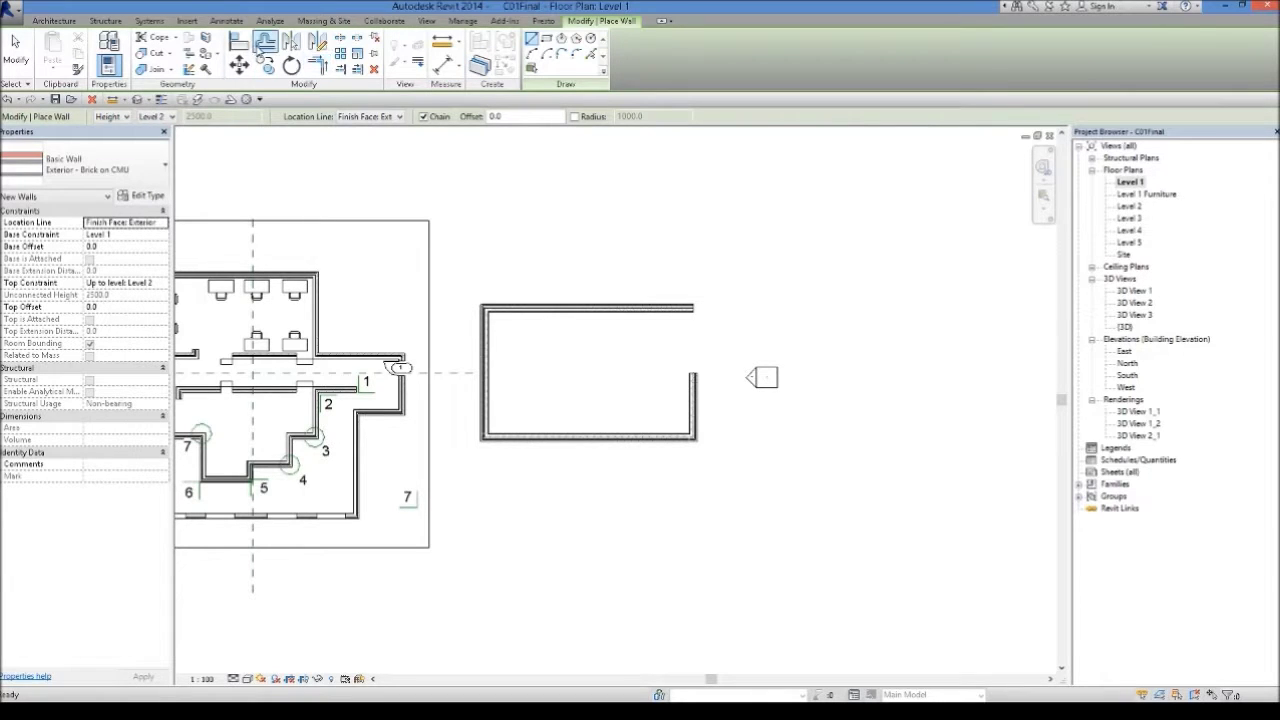
{"action": "left_click", "coordinate": [342, 68]}
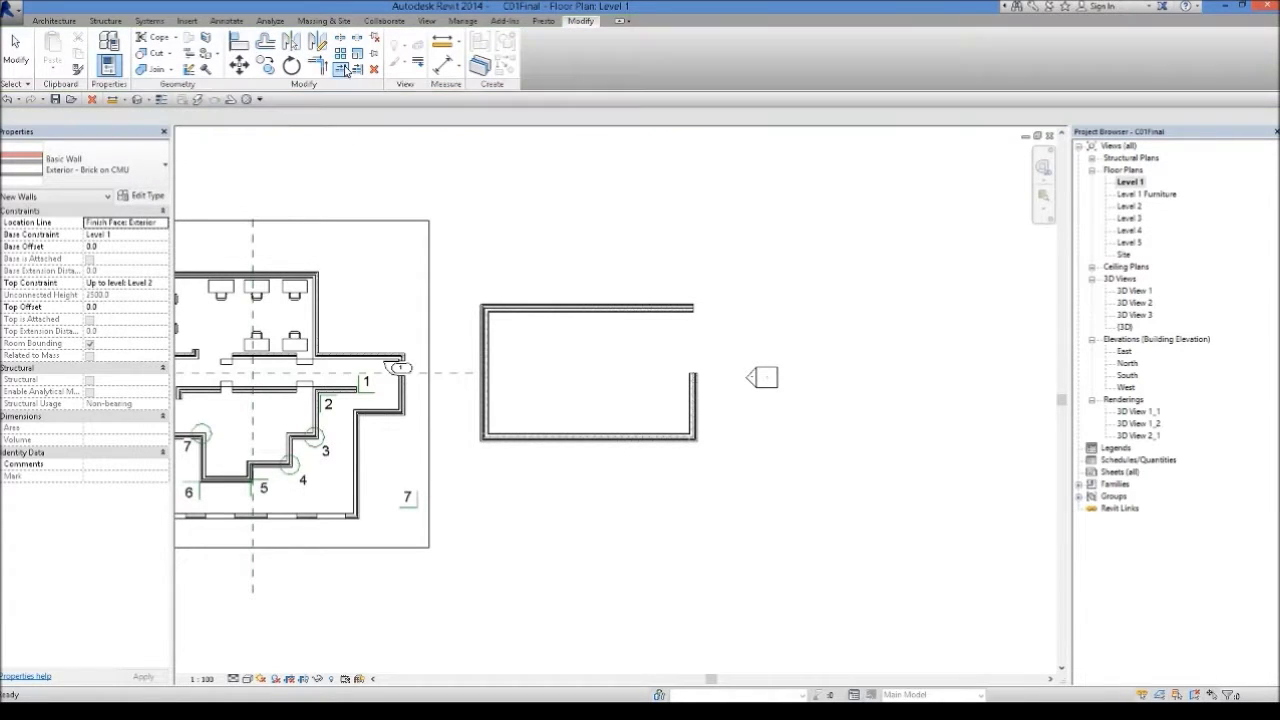
{"action": "scroll", "coordinate": [697, 395], "scroll_direction": "up", "scroll_amount": 1}
{"action": "left_click", "coordinate": [695, 418]}
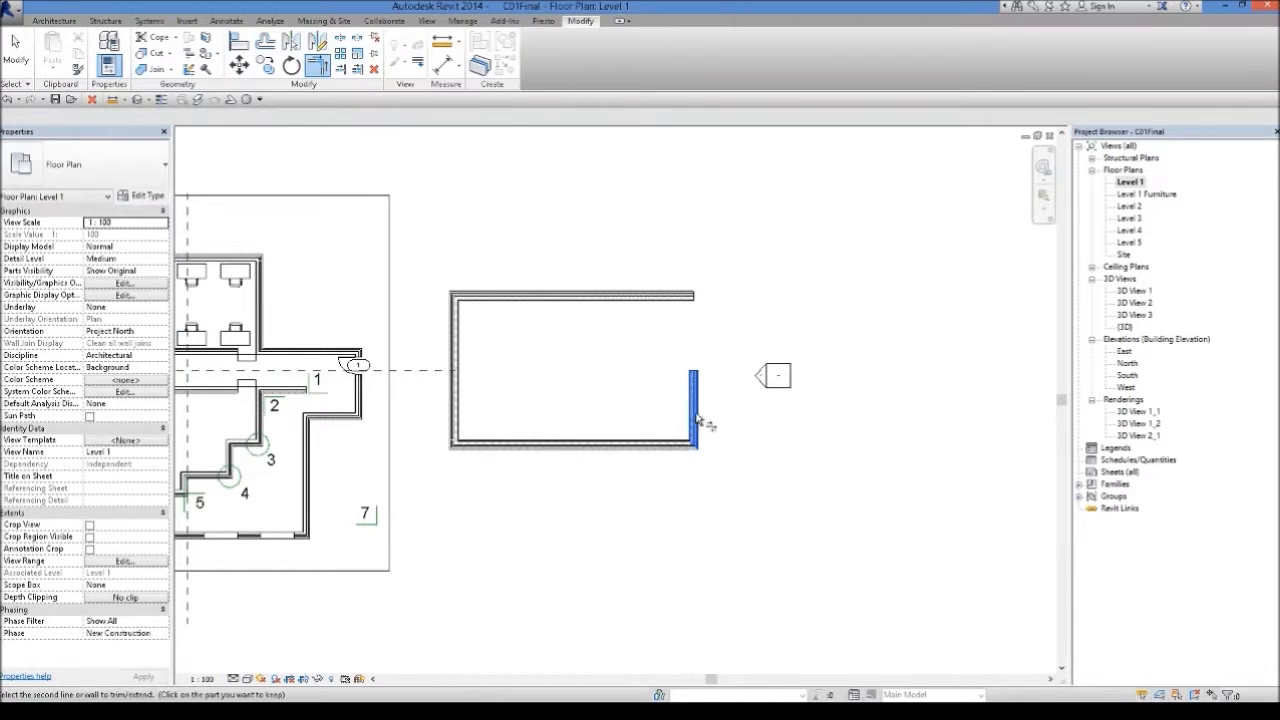
{"action": "left_click", "coordinate": [655, 297]}
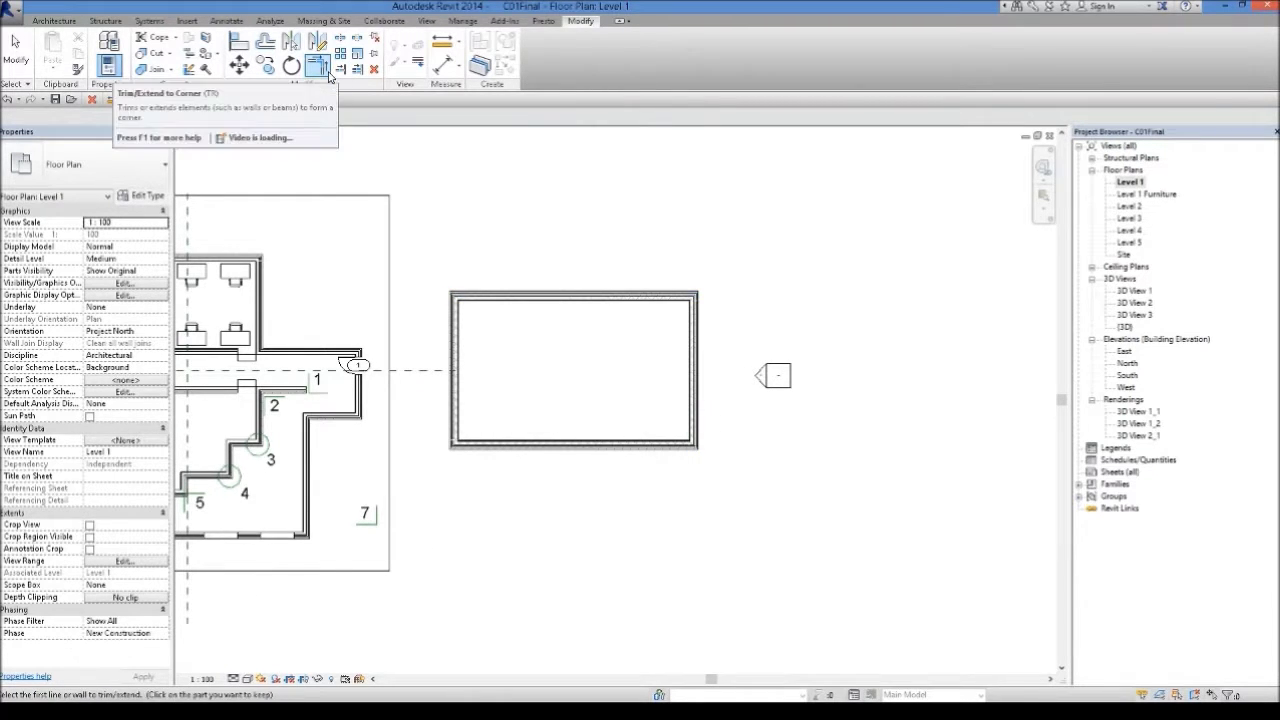
{"action": "left_click", "coordinate": [15, 52]}
{"action": "scroll", "coordinate": [713, 400], "scroll_direction": "down", "scroll_amount": 1}
{"action": "middle_click_drag", "start_coordinate": [609, 390], "coordinate": [734, 437]}
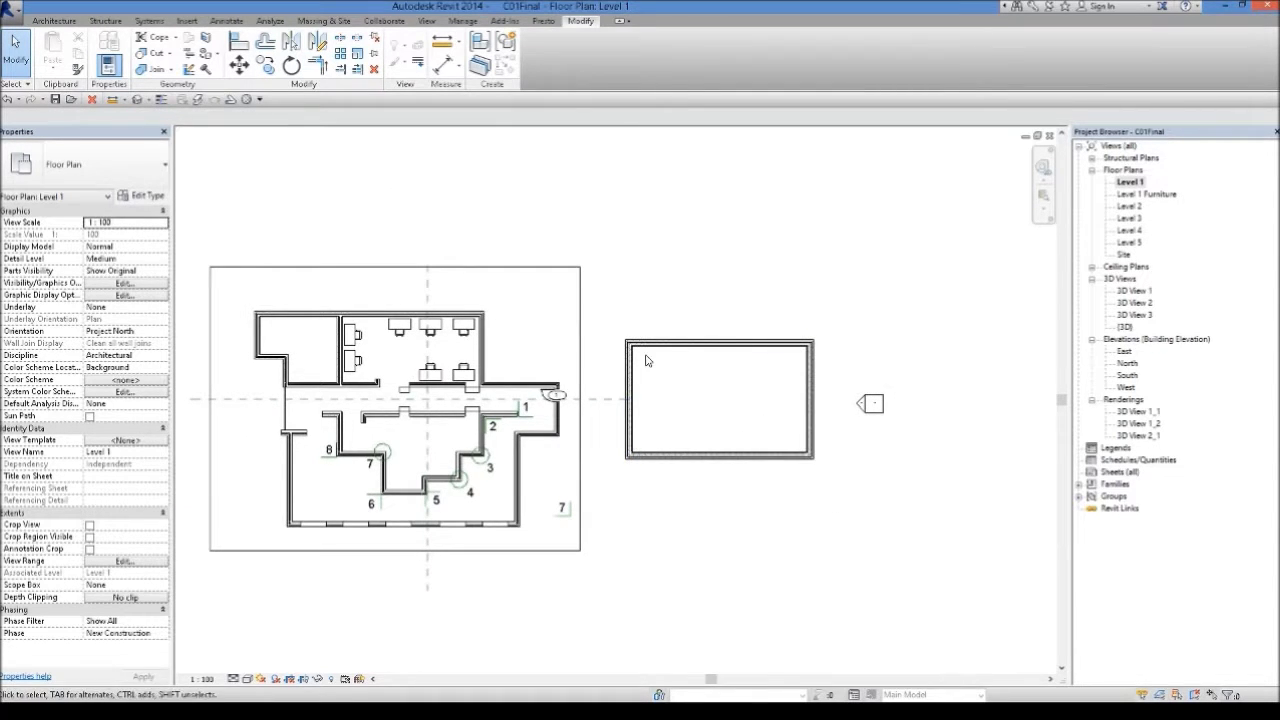